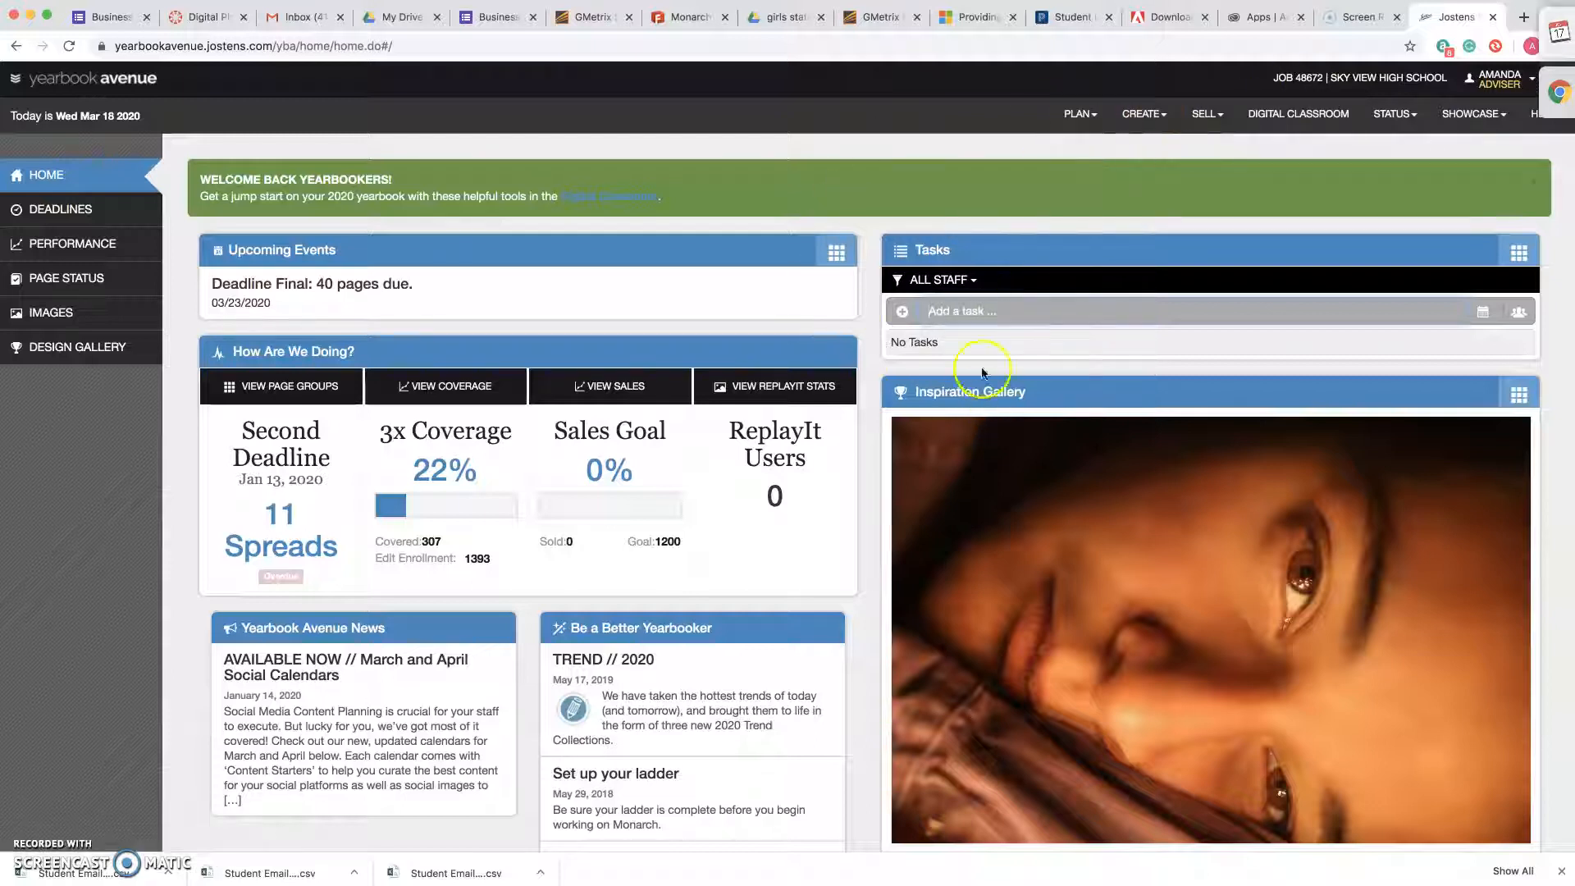
# Open the yearbook's page ladder and look through the submitted spreads.
pyautogui.click(1142, 119)
pyautogui.click(1070, 117)
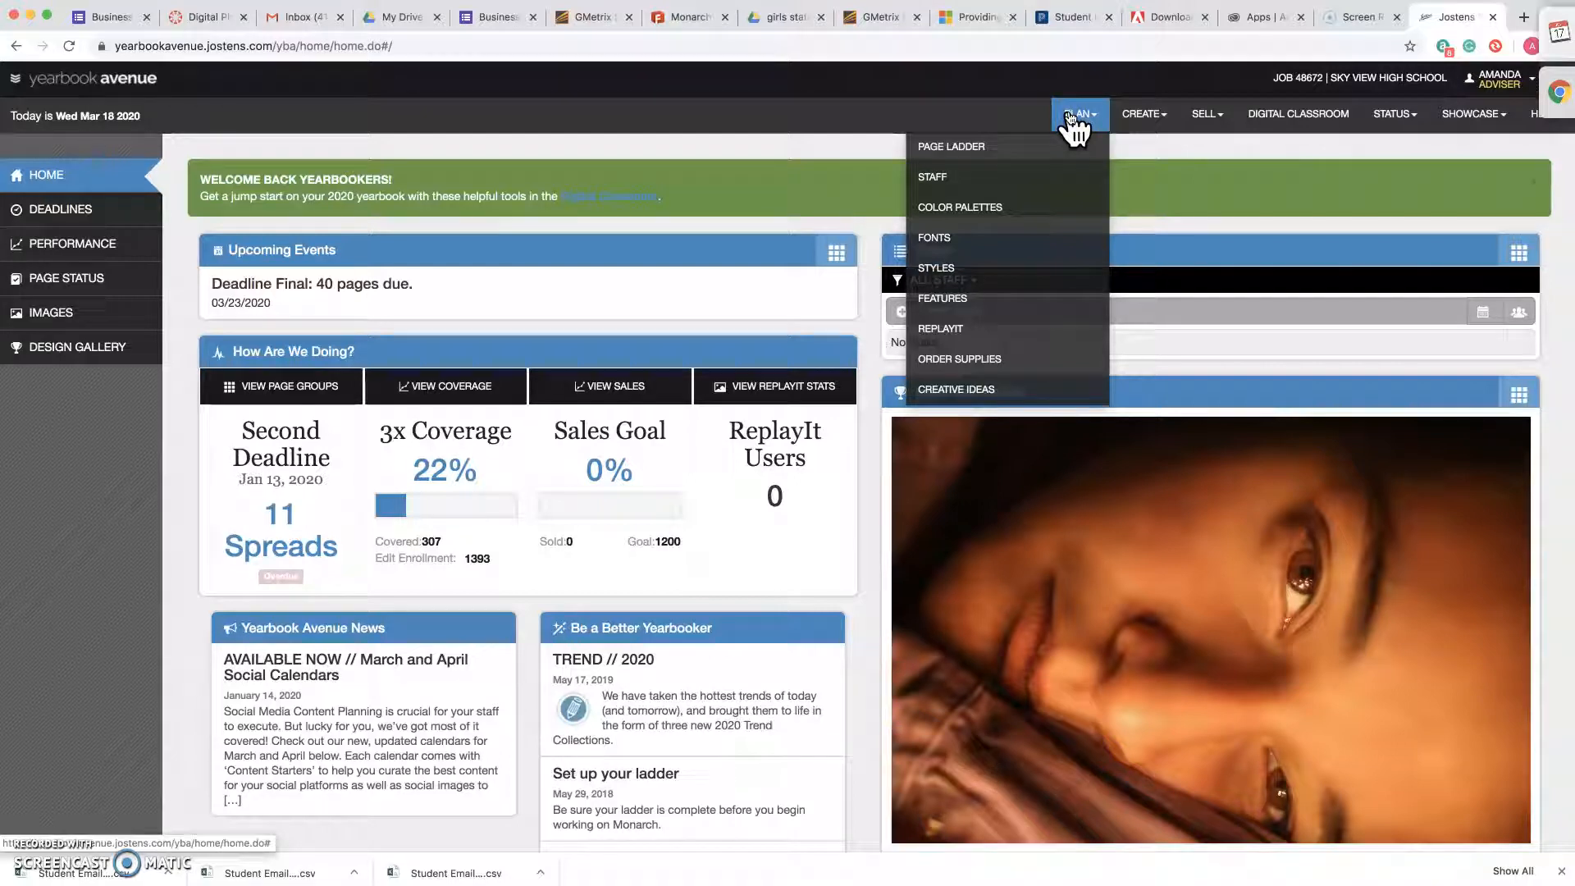
pyautogui.click(1003, 152)
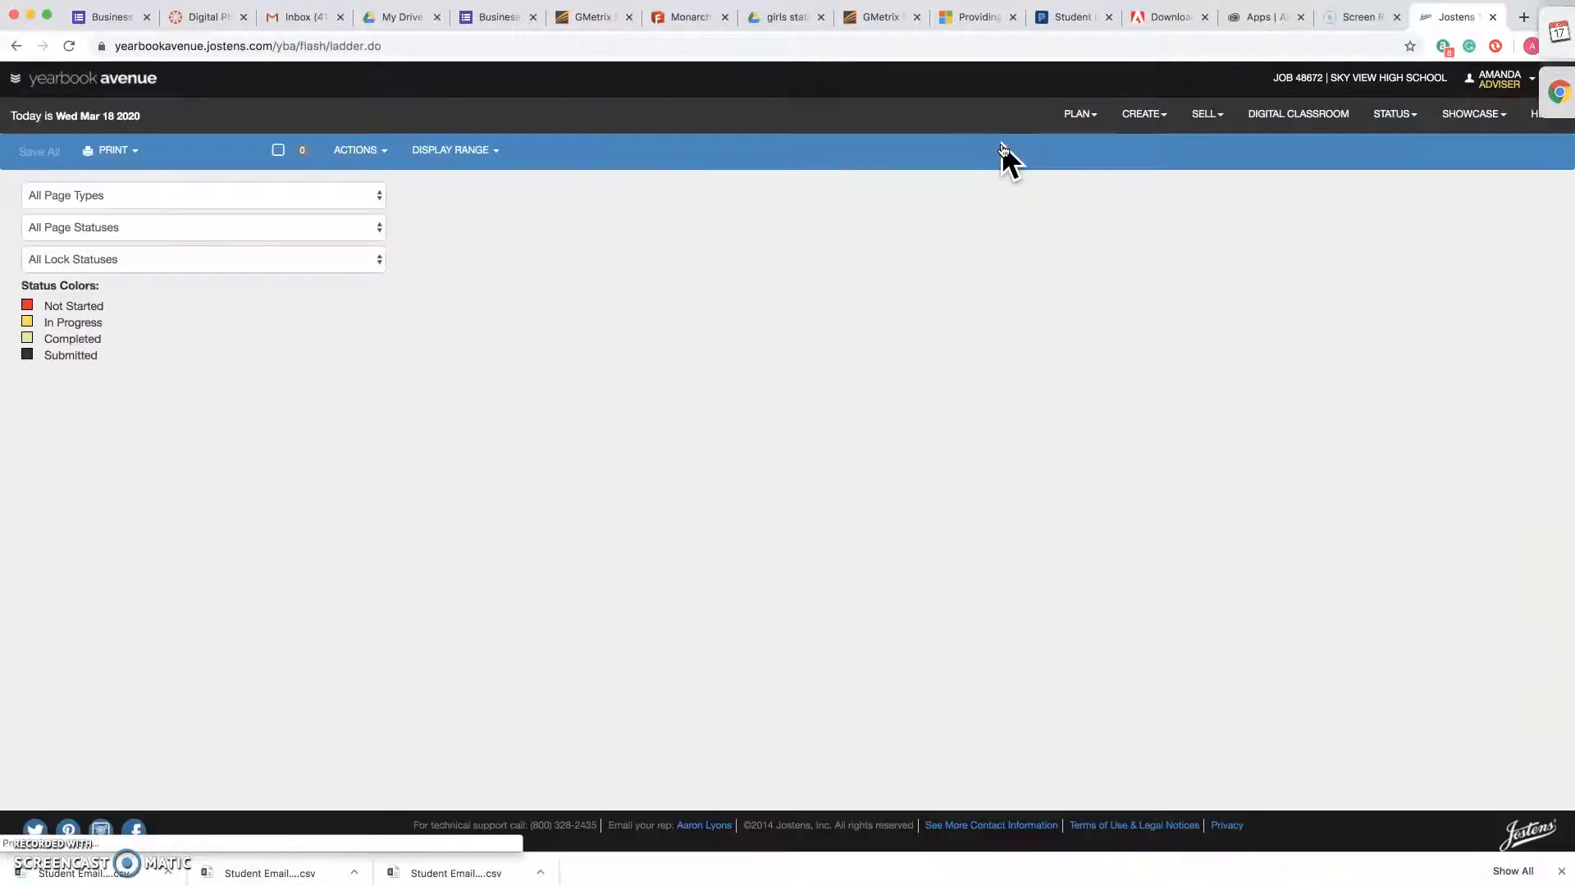
pyautogui.scroll(1, 1004, 456)
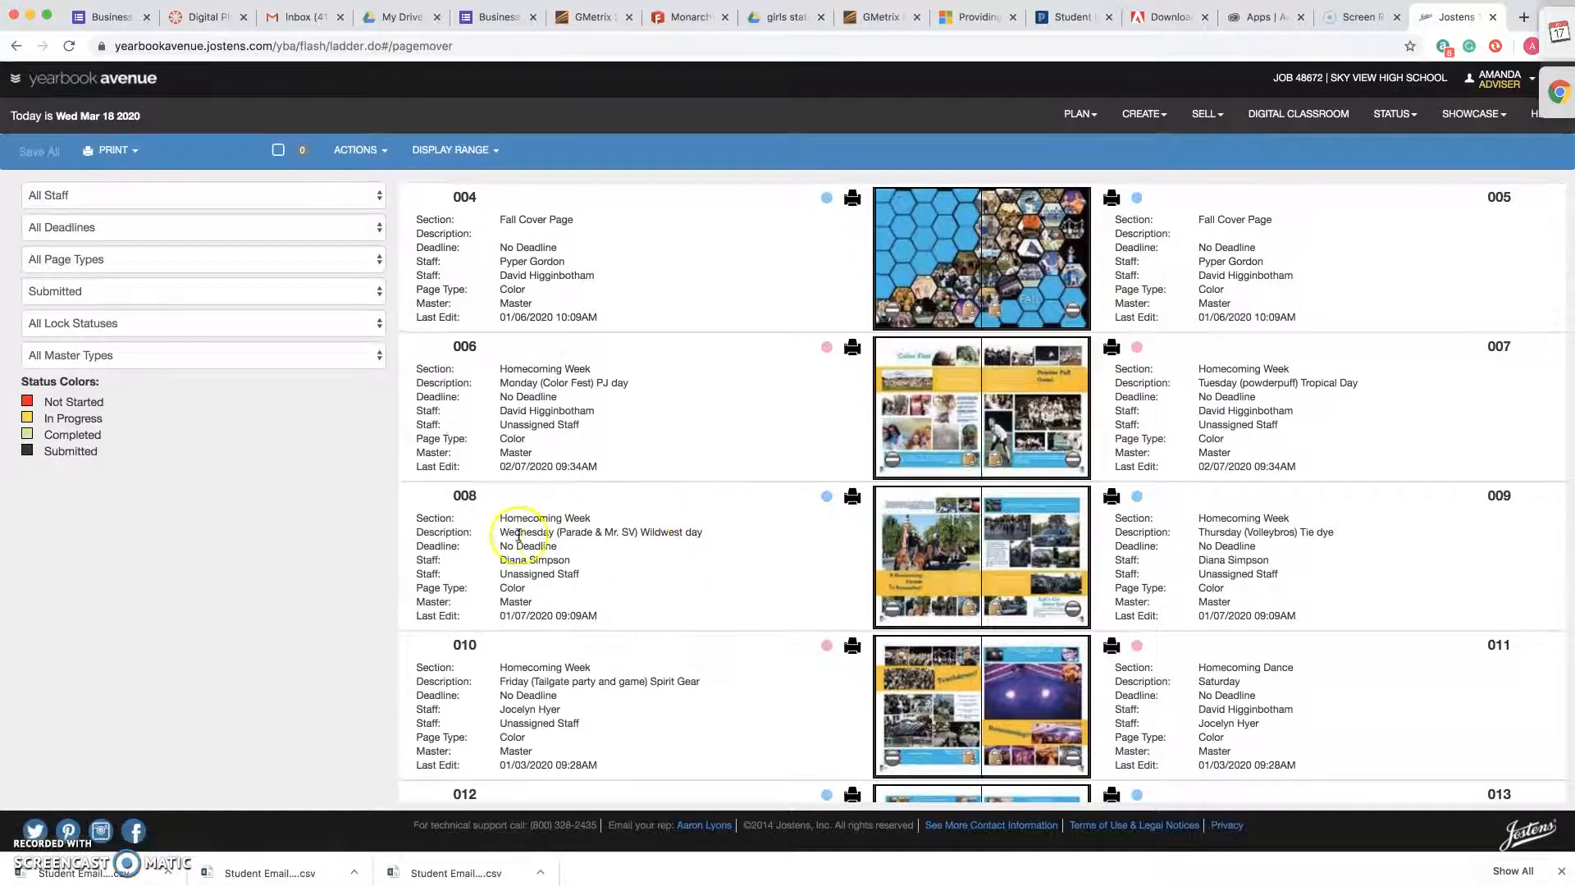
pyautogui.scroll(-10, 971, 579)
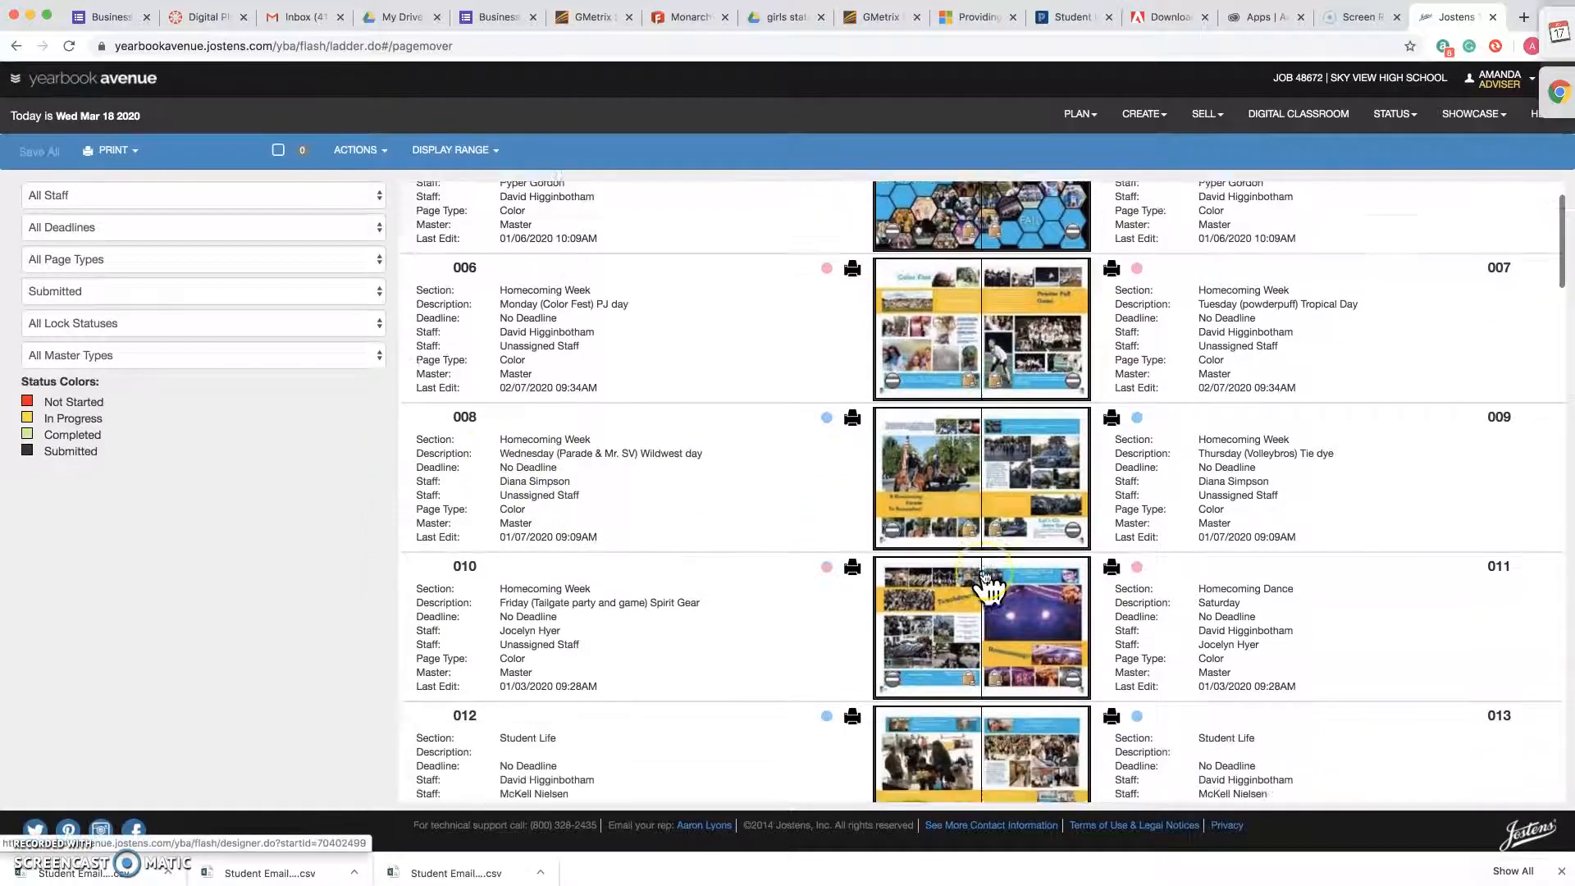
pyautogui.scroll(-2, 985, 577)
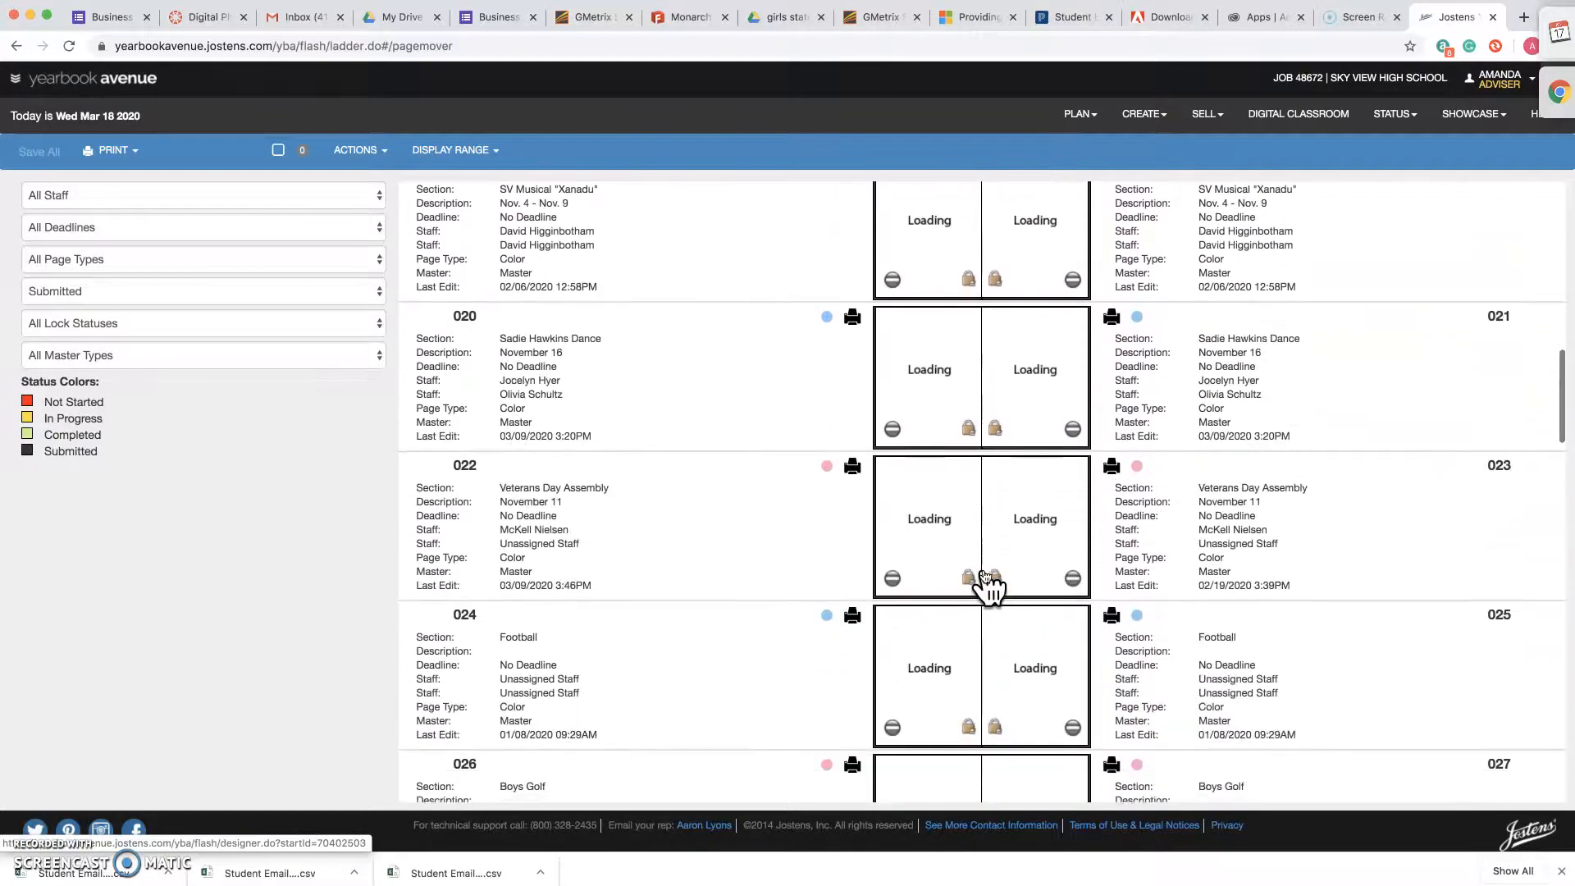
pyautogui.scroll(-5, 984, 577)
pyautogui.scroll(-5, 987, 584)
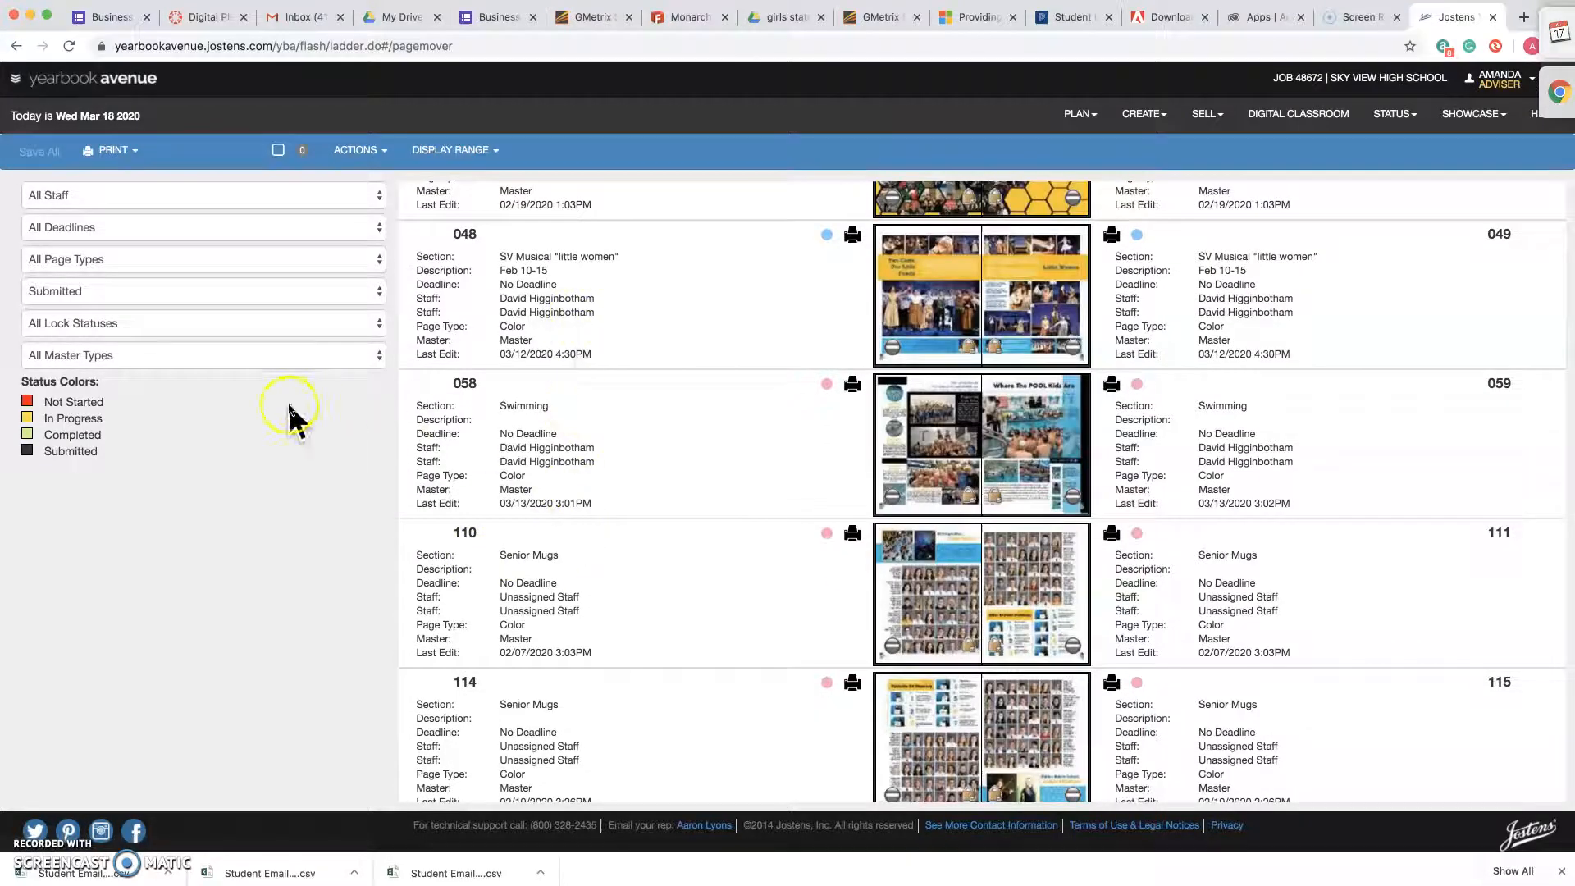
# Filter the page ladder to the Not Started page status and look through the spreads still open for work.
pyautogui.click(466, 158)
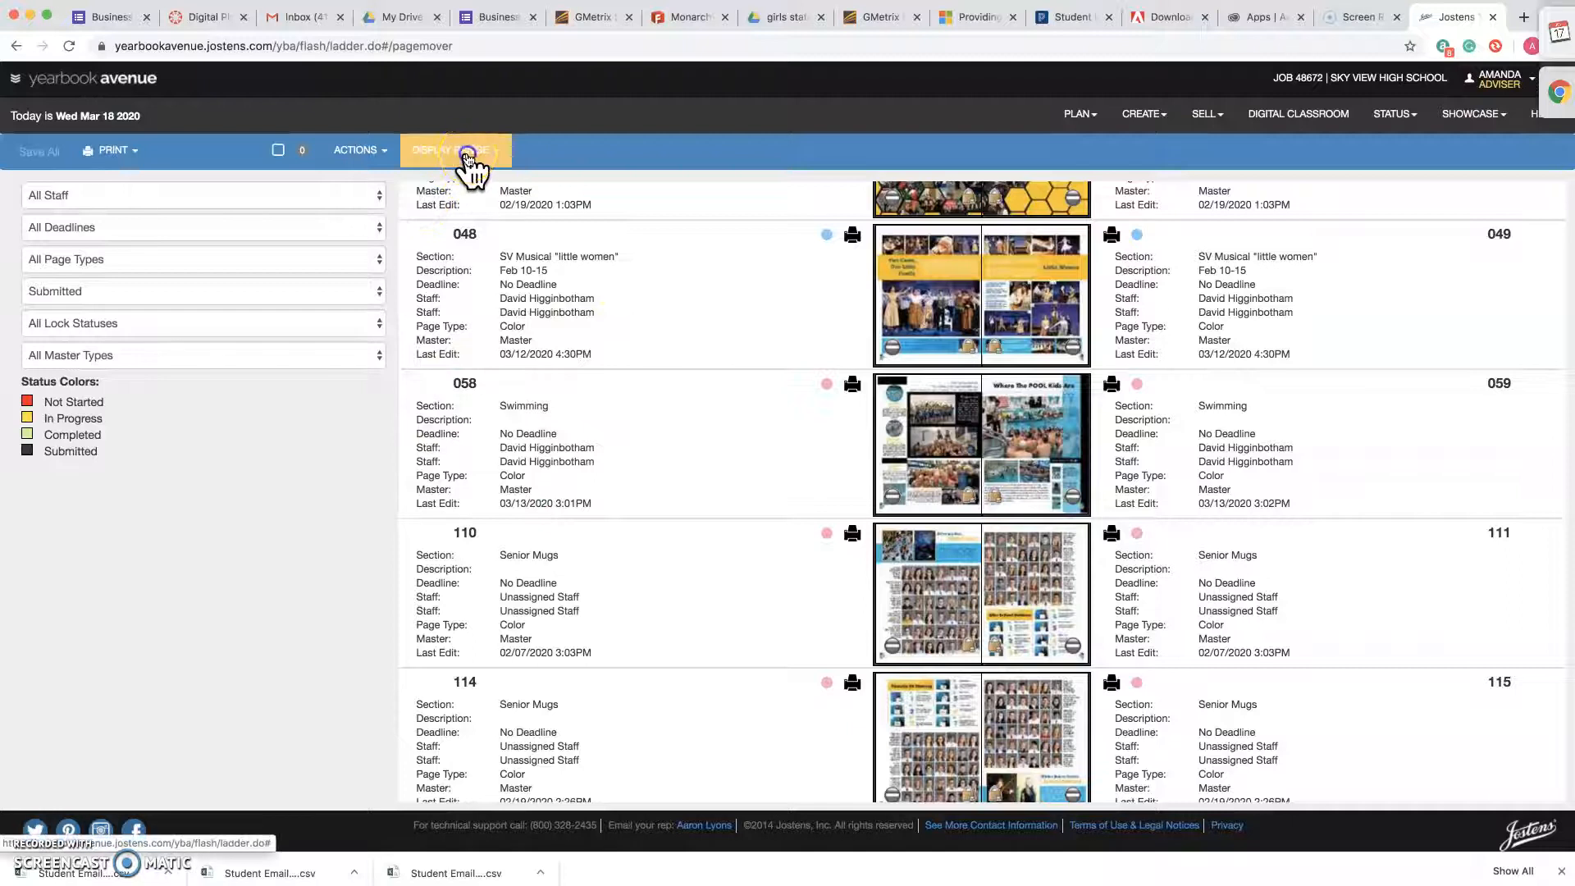
pyautogui.click(457, 150)
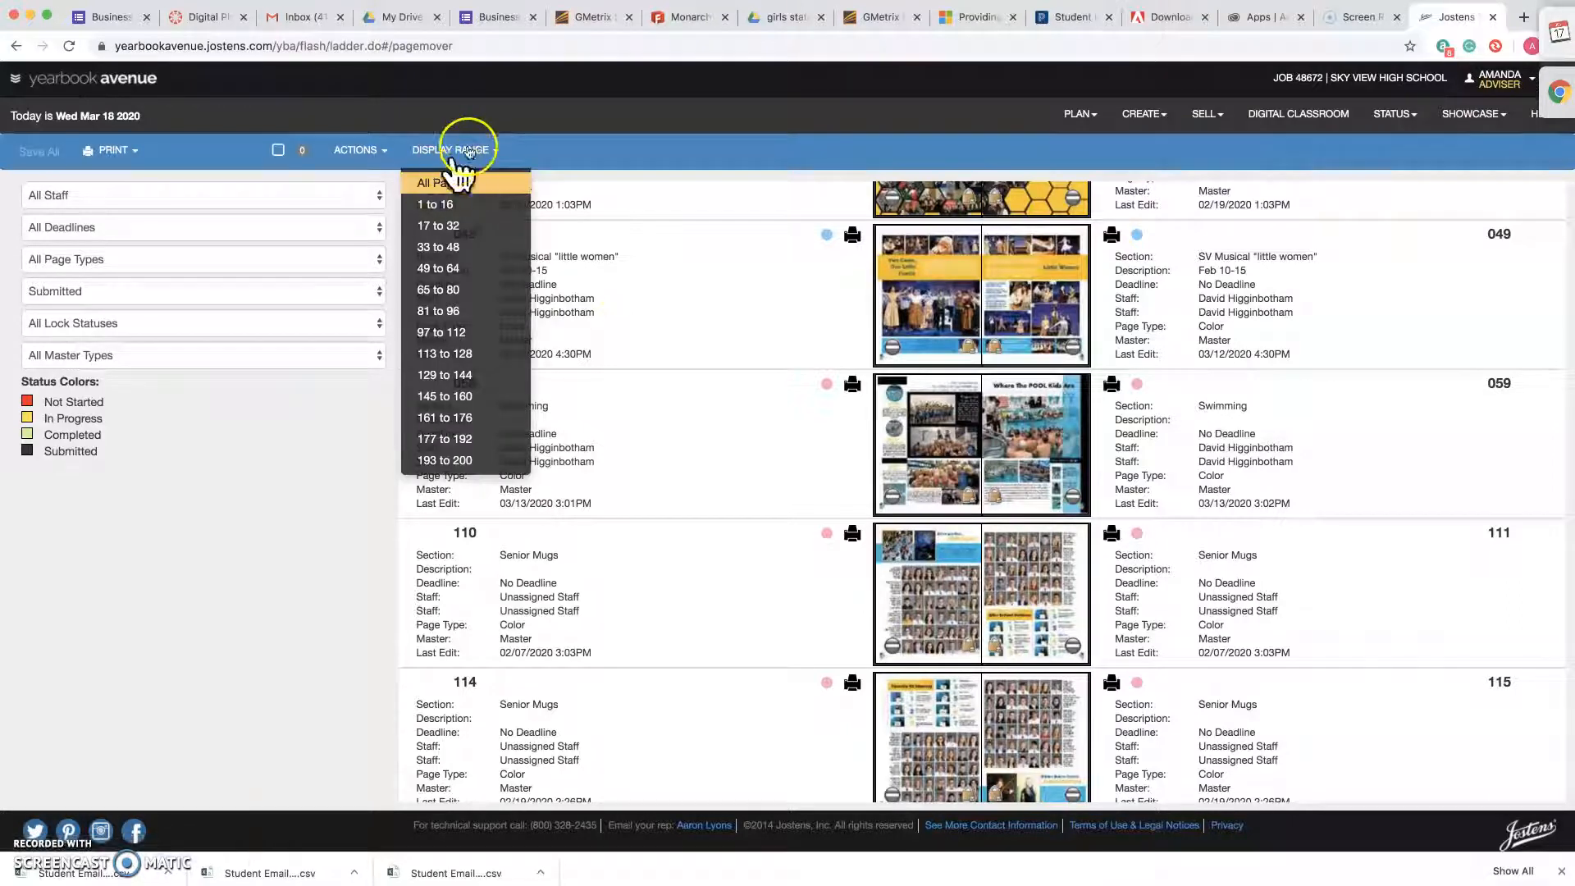
pyautogui.click(361, 291)
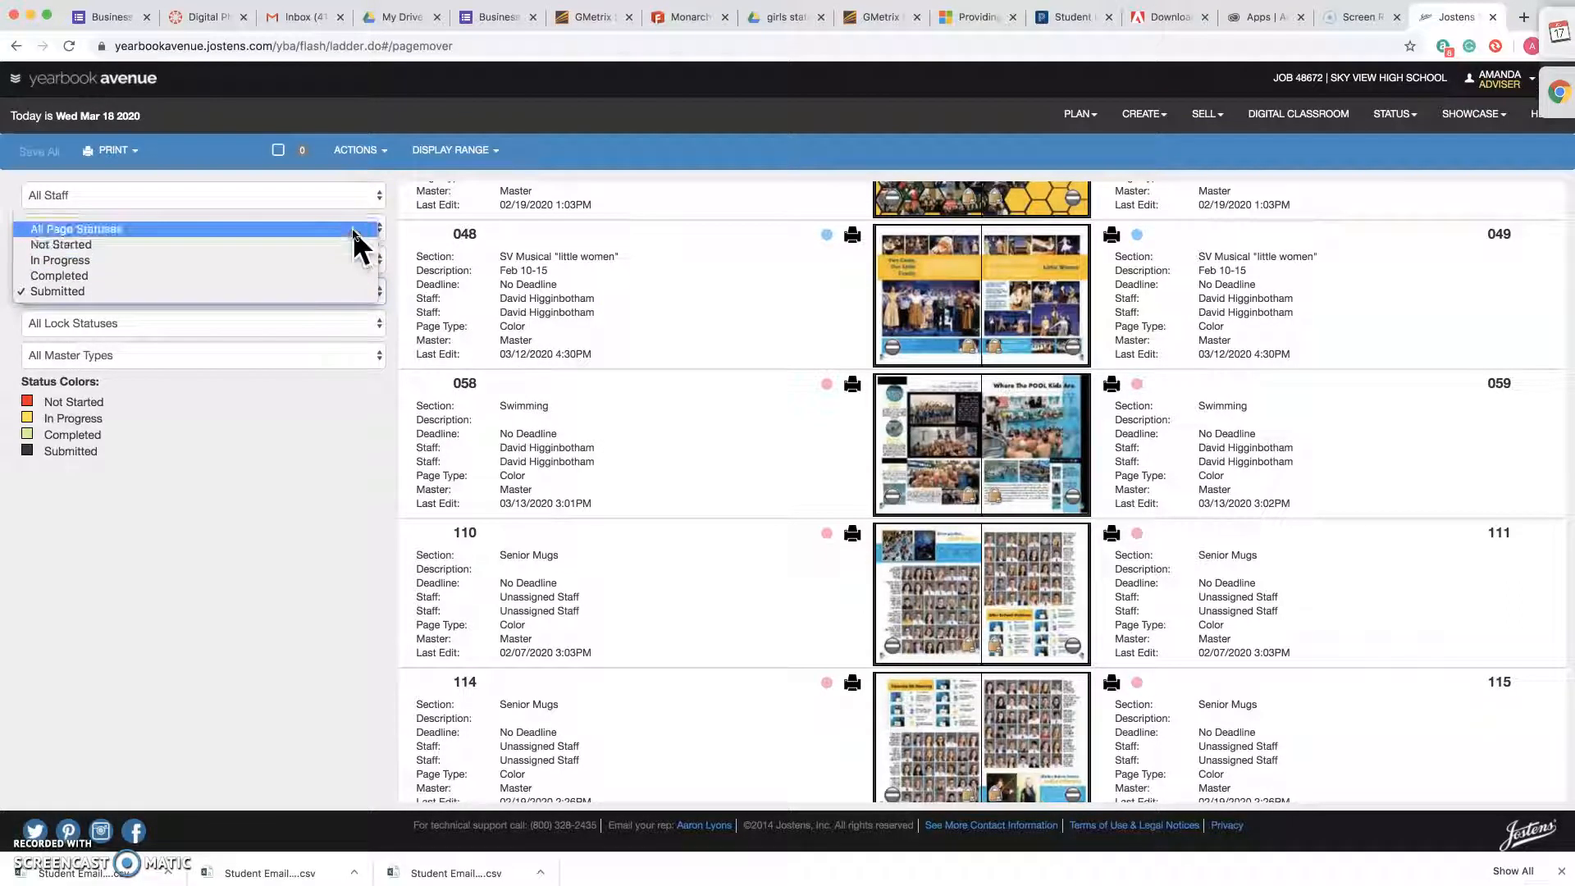
pyautogui.click(352, 244)
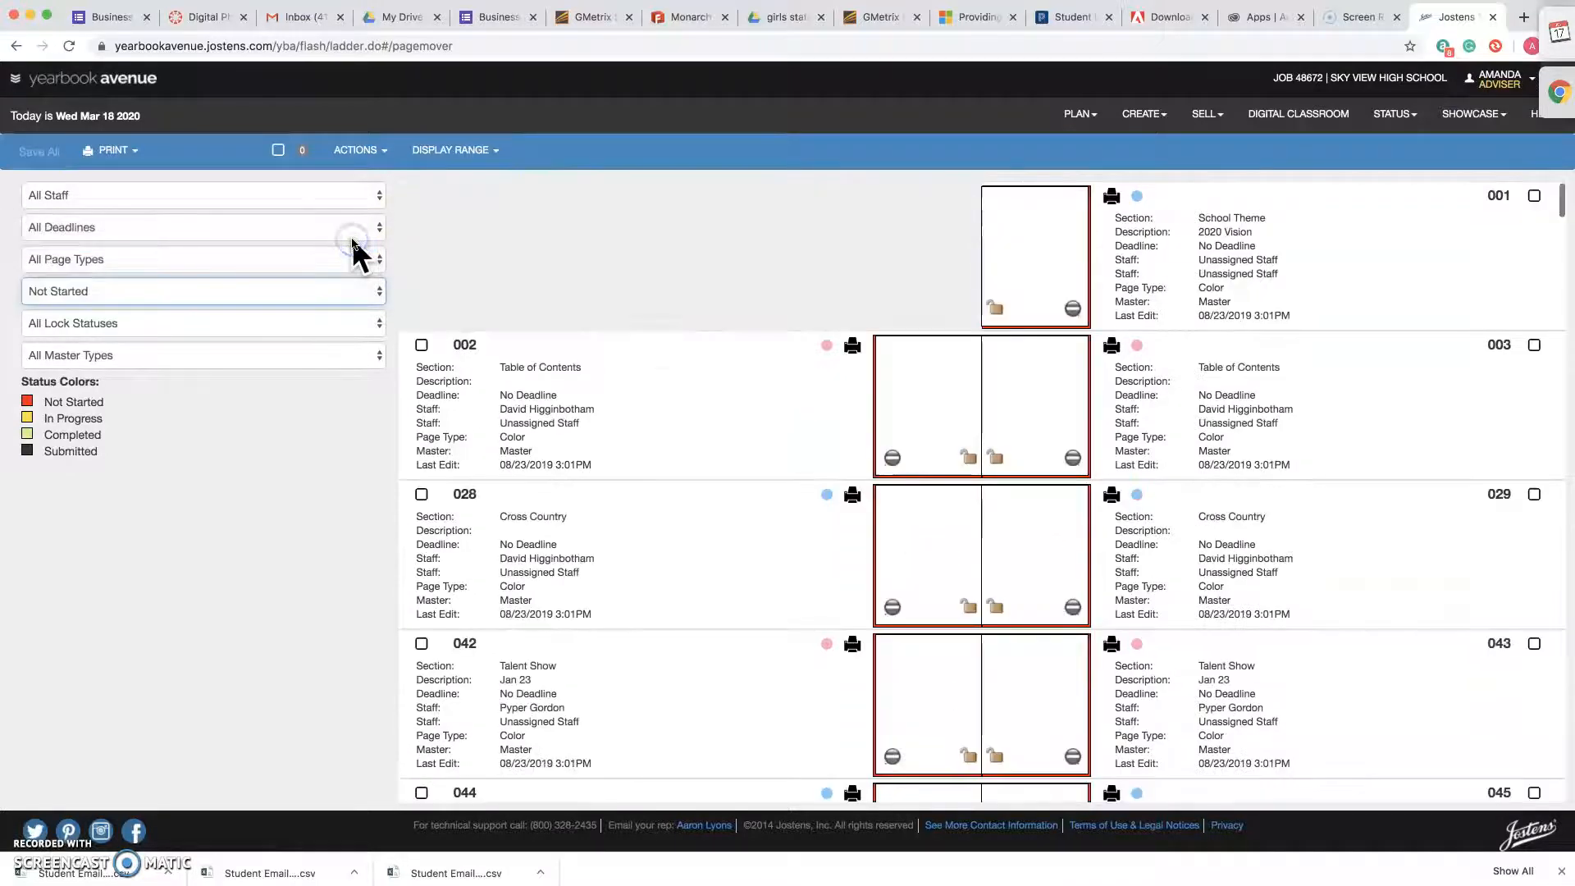
pyautogui.scroll(-5, 803, 484)
pyautogui.scroll(-12, 800, 474)
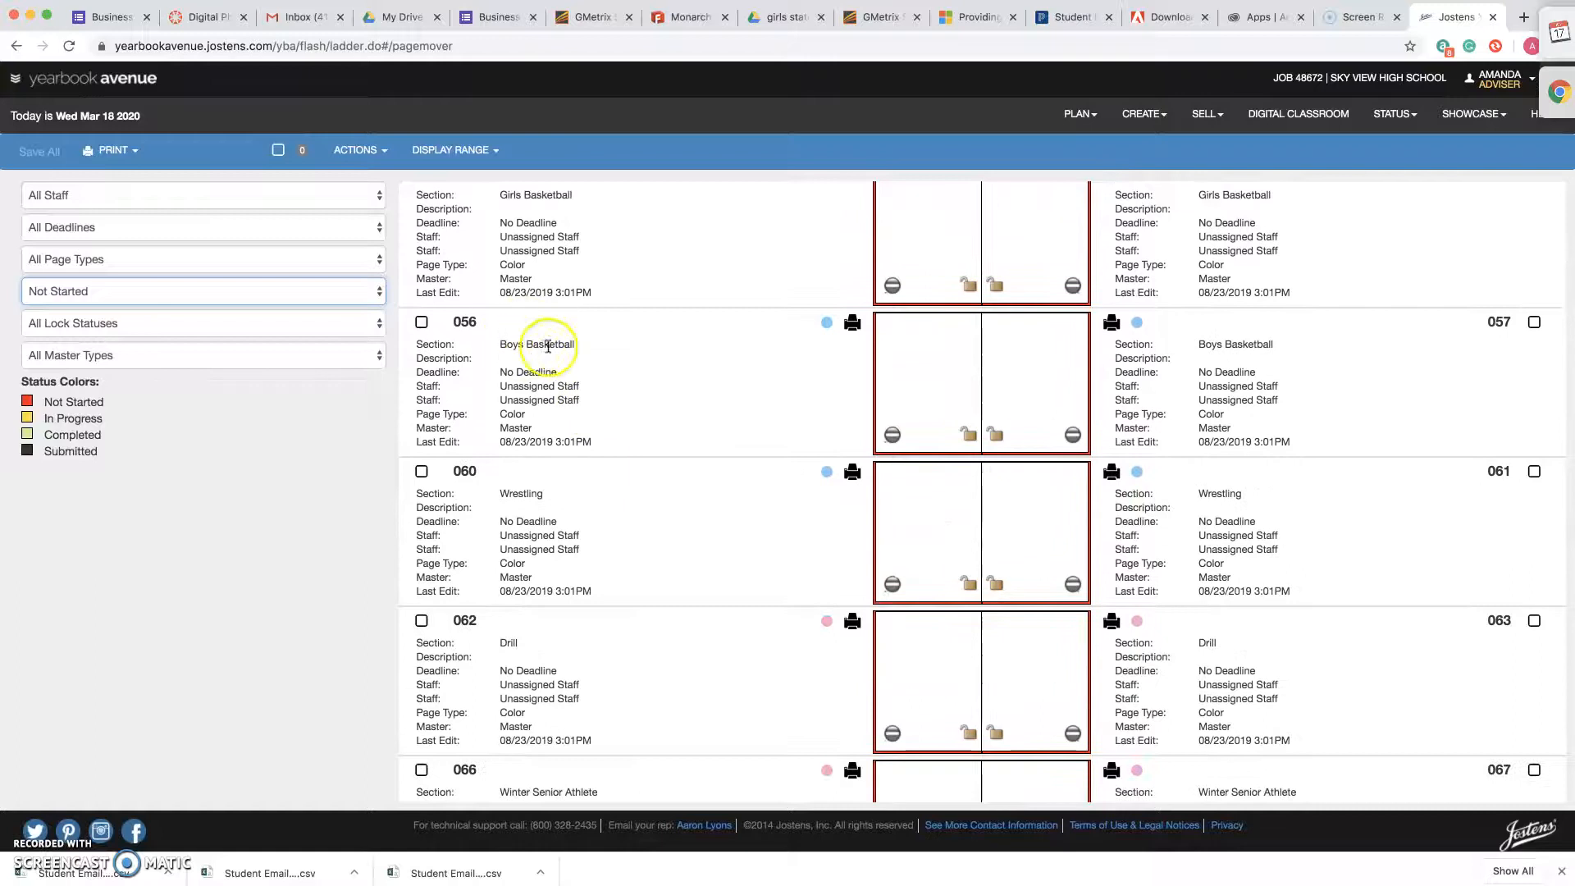
pyautogui.scroll(-3, 669, 545)
pyautogui.scroll(-3, 671, 550)
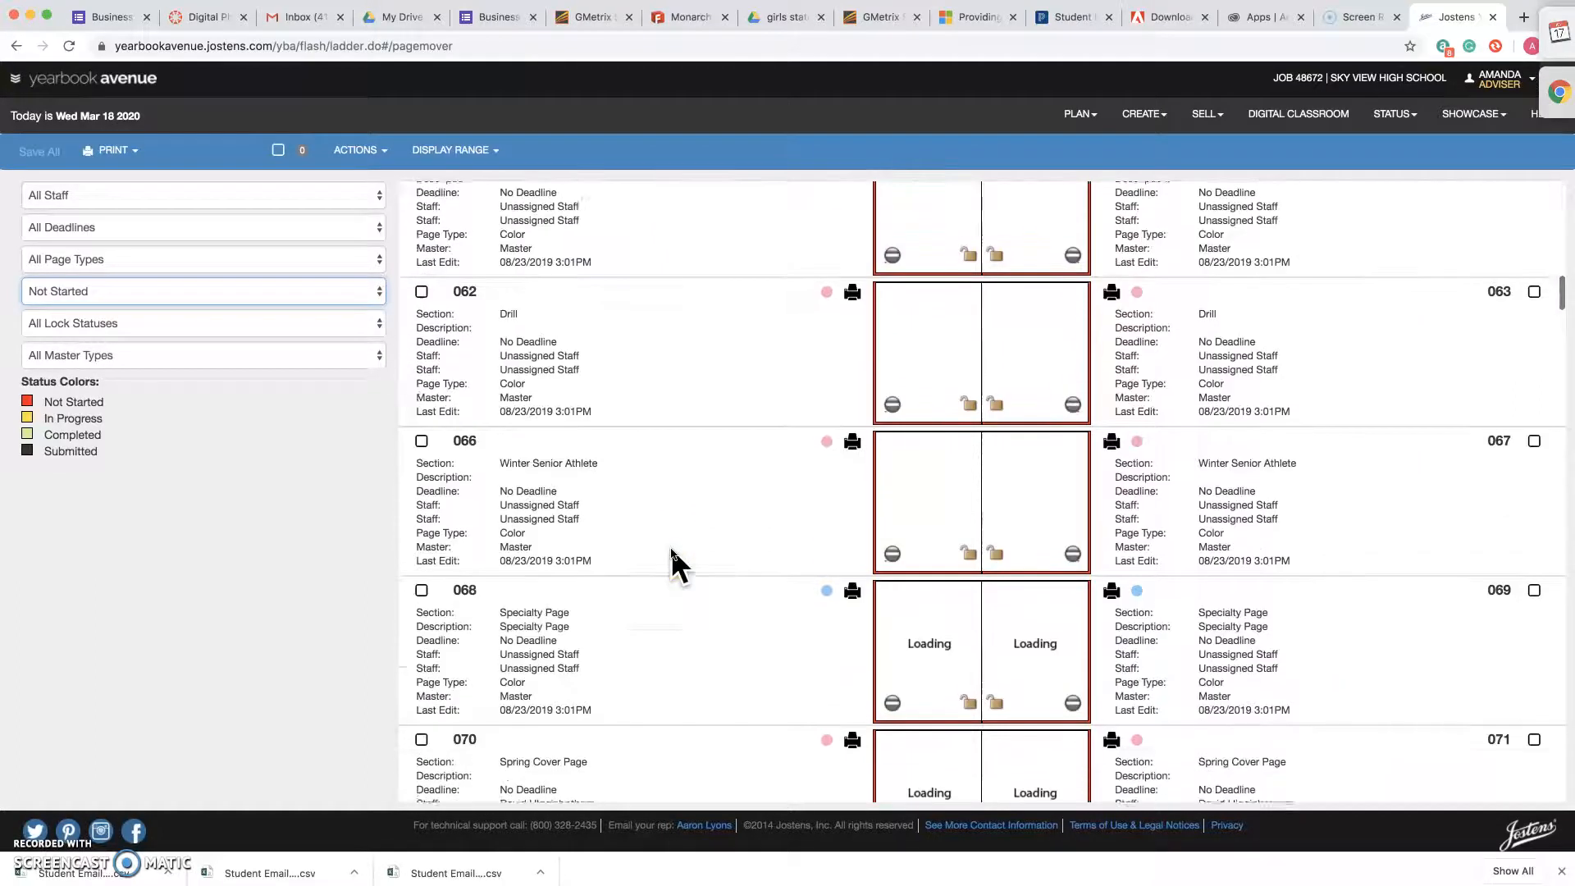
pyautogui.scroll(-3, 647, 587)
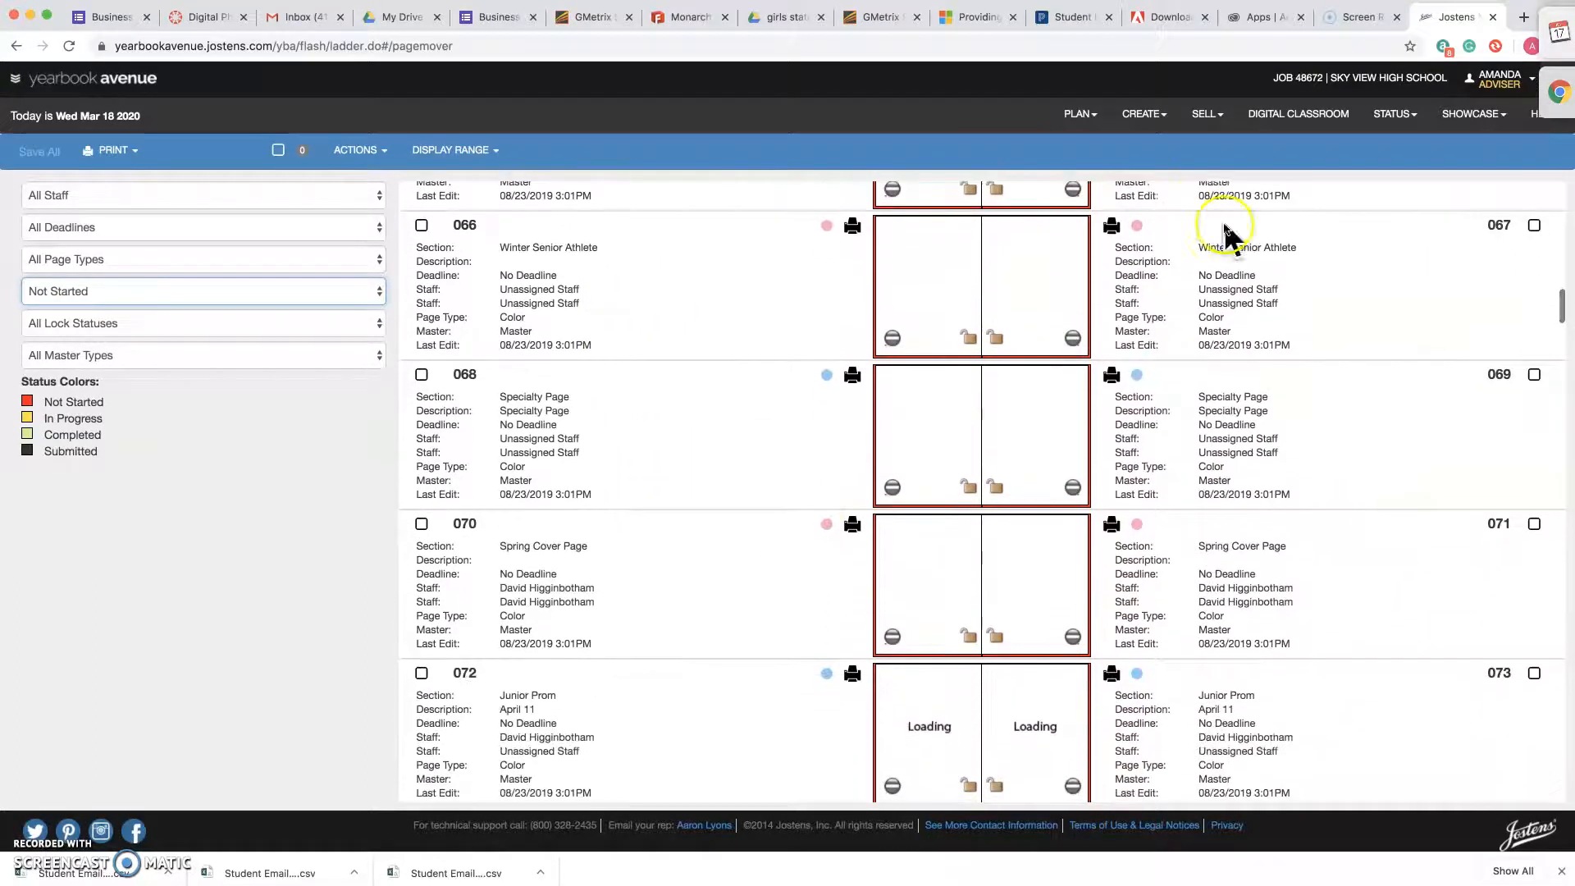
# Go from Yearbook Avenue to the Monarch launchpad and launch Adobe InDesign.
pyautogui.click(1144, 114)
pyautogui.click(1081, 154)
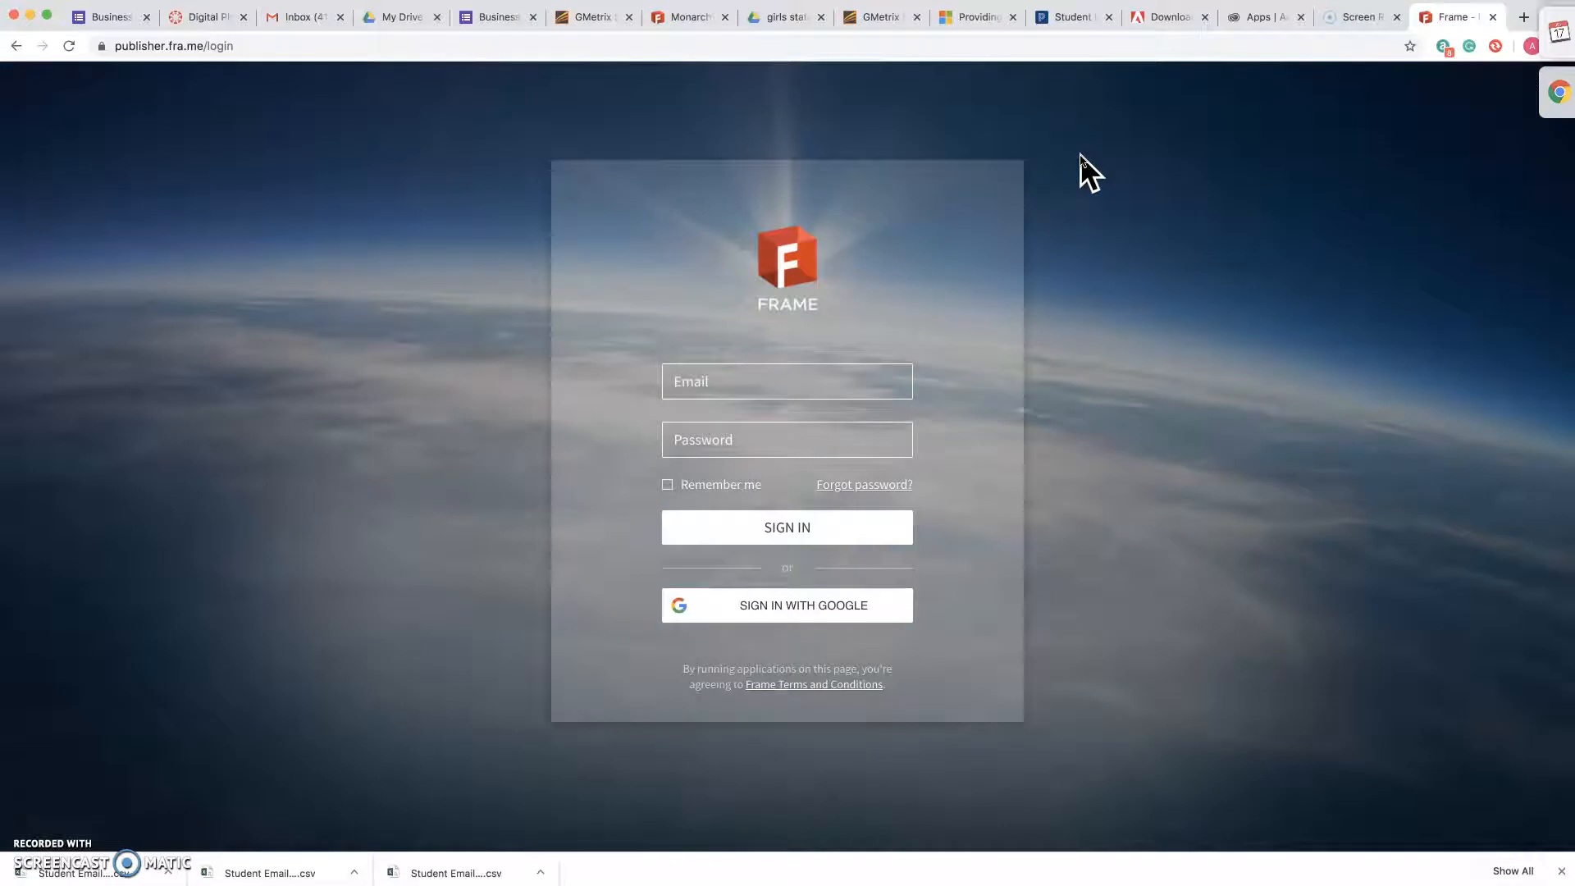
pyautogui.click(791, 387)
pyautogui.click(1492, 17)
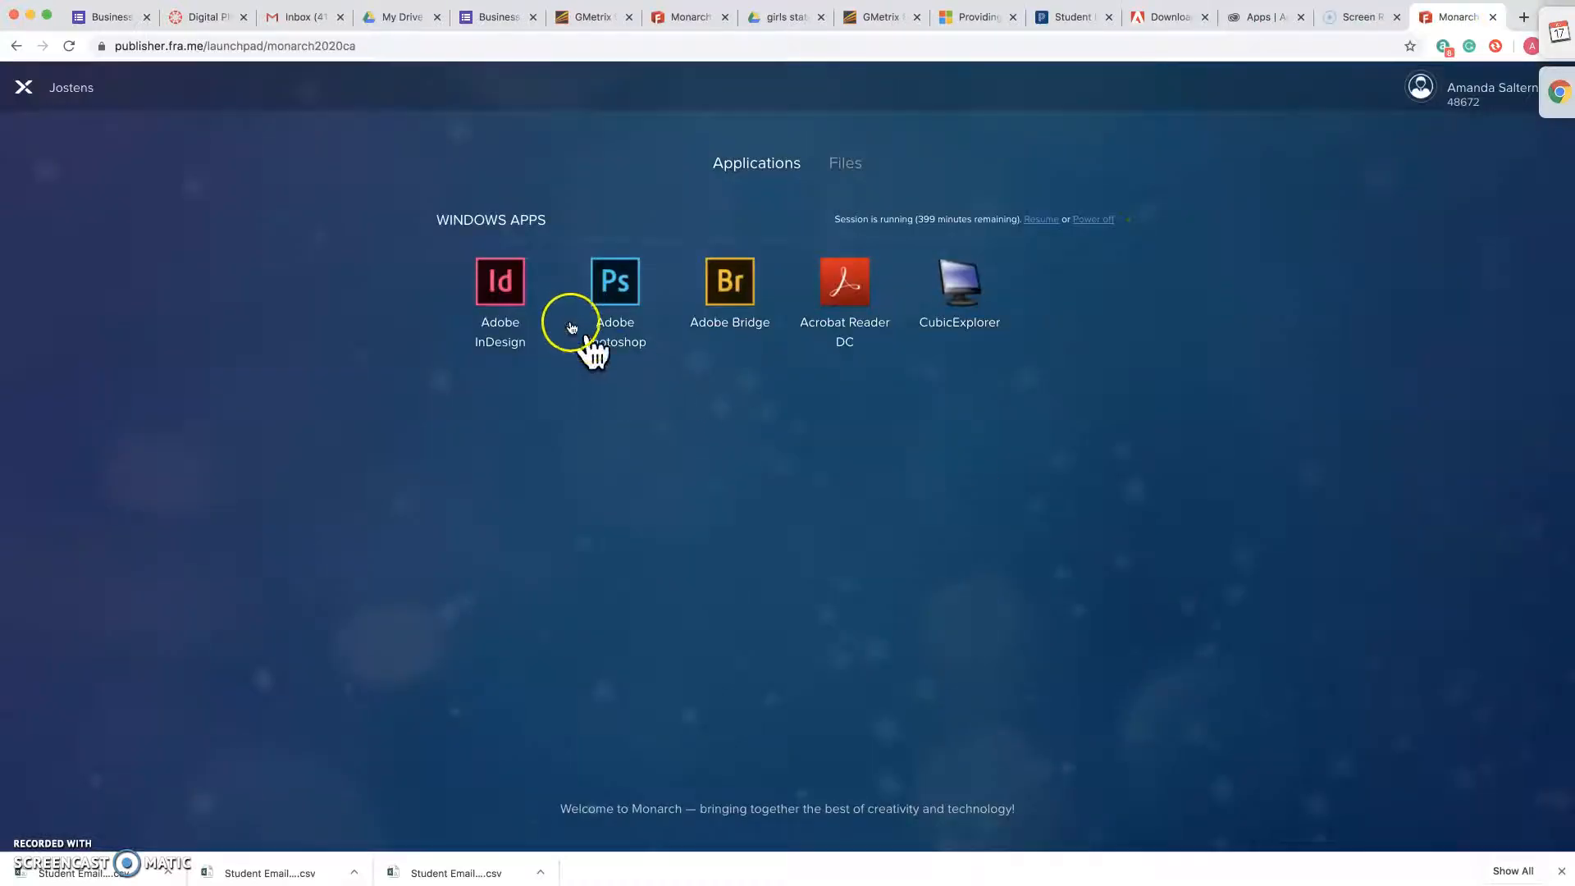
pyautogui.click(504, 299)
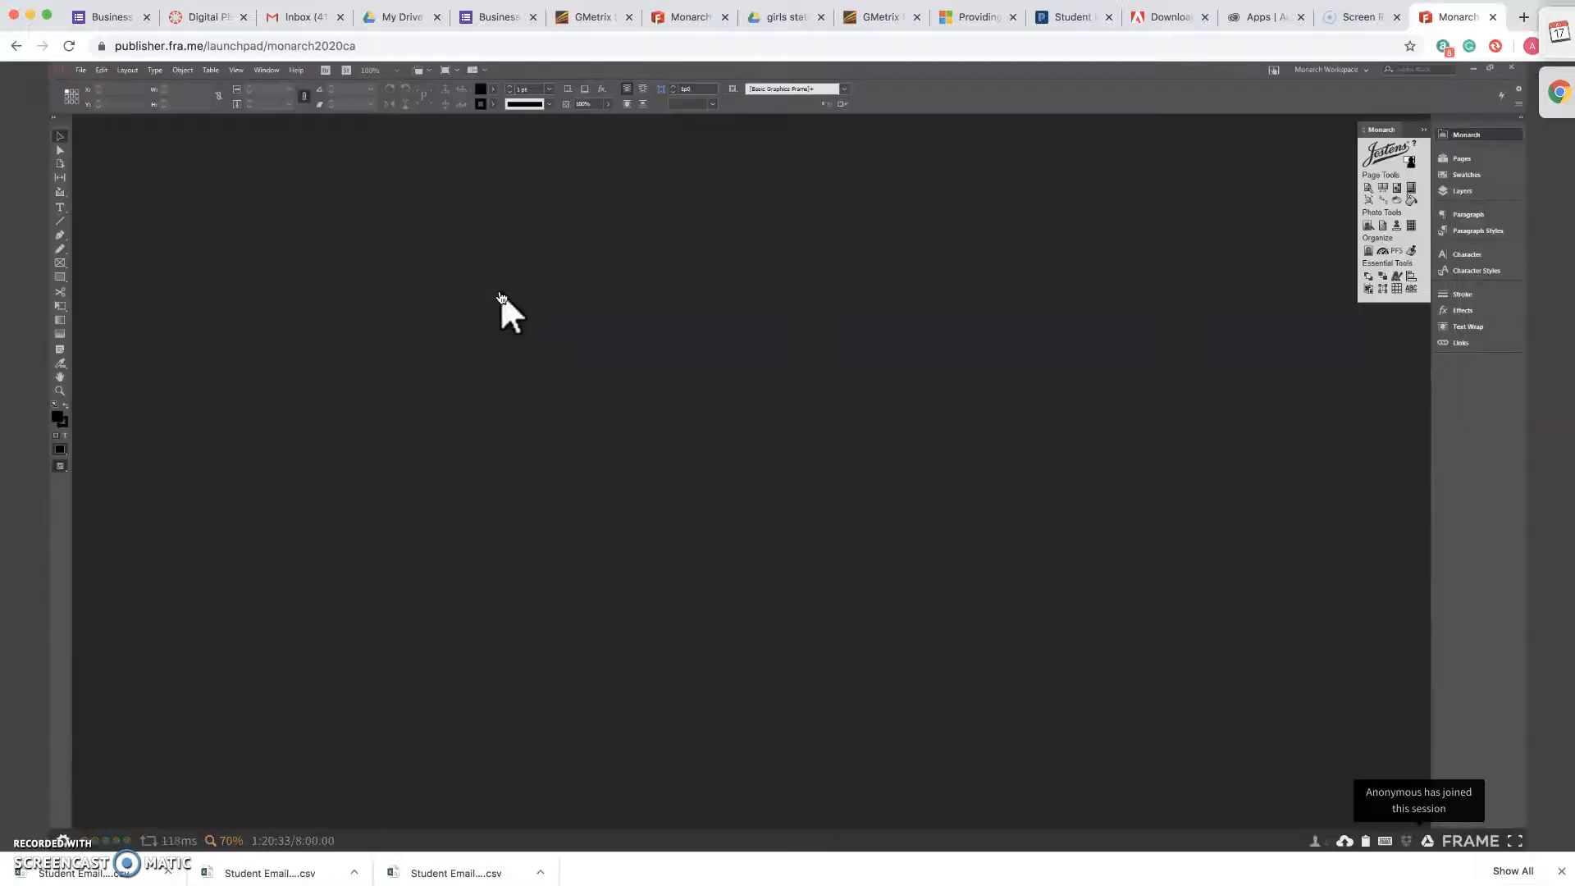
# Use the Jostens Page Wizard to open the existing spread 086-087 Baseball from deadline 03 for modification.
pyautogui.click(1368, 190)
pyautogui.click(1368, 190)
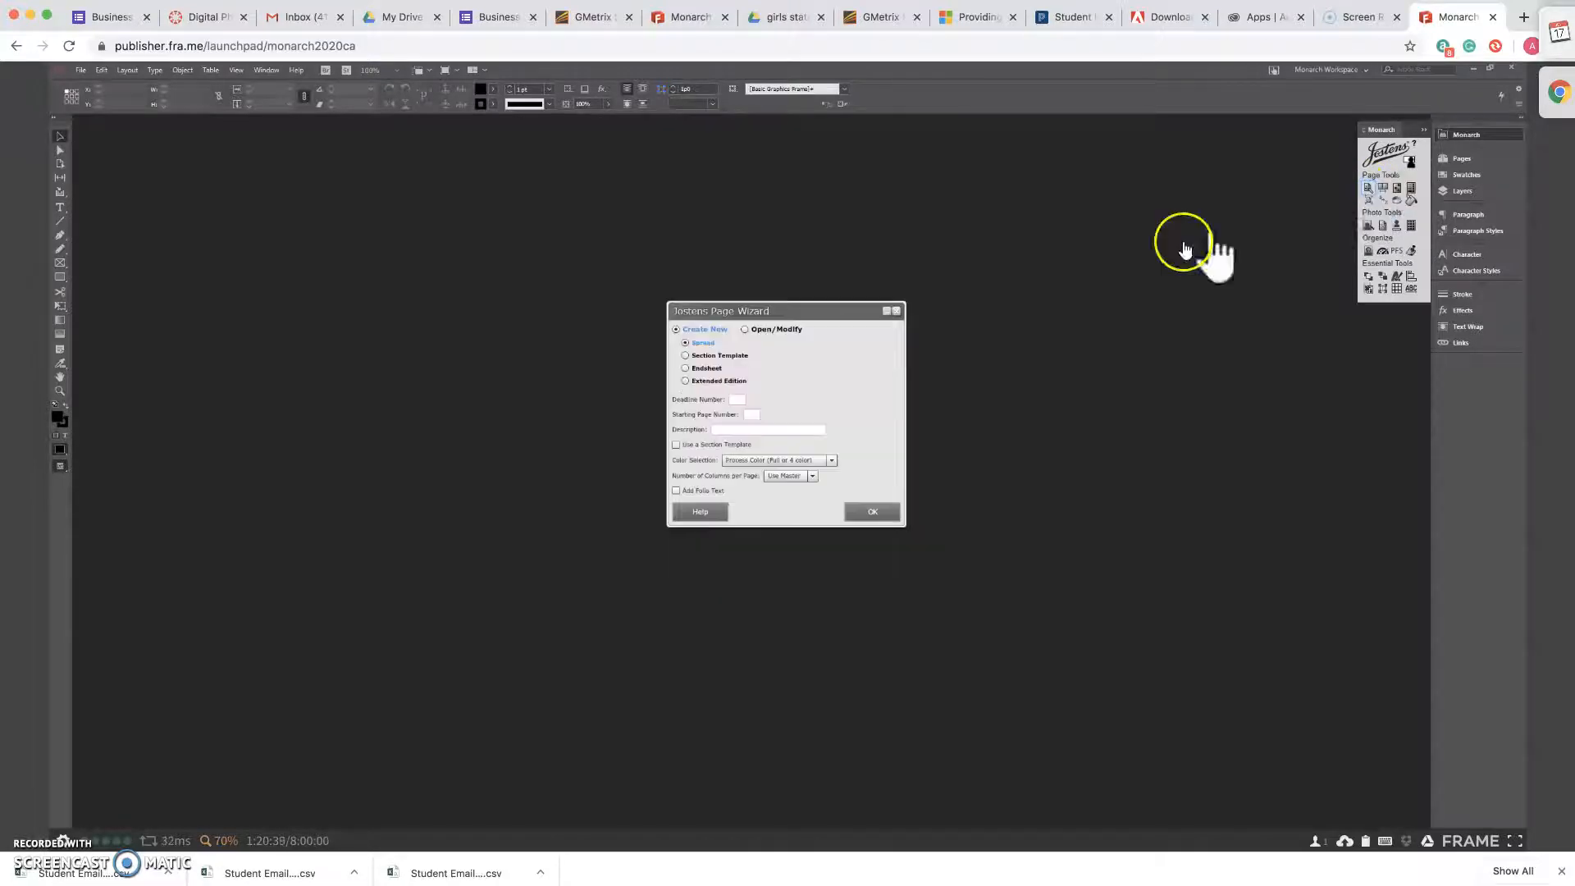
pyautogui.click(789, 330)
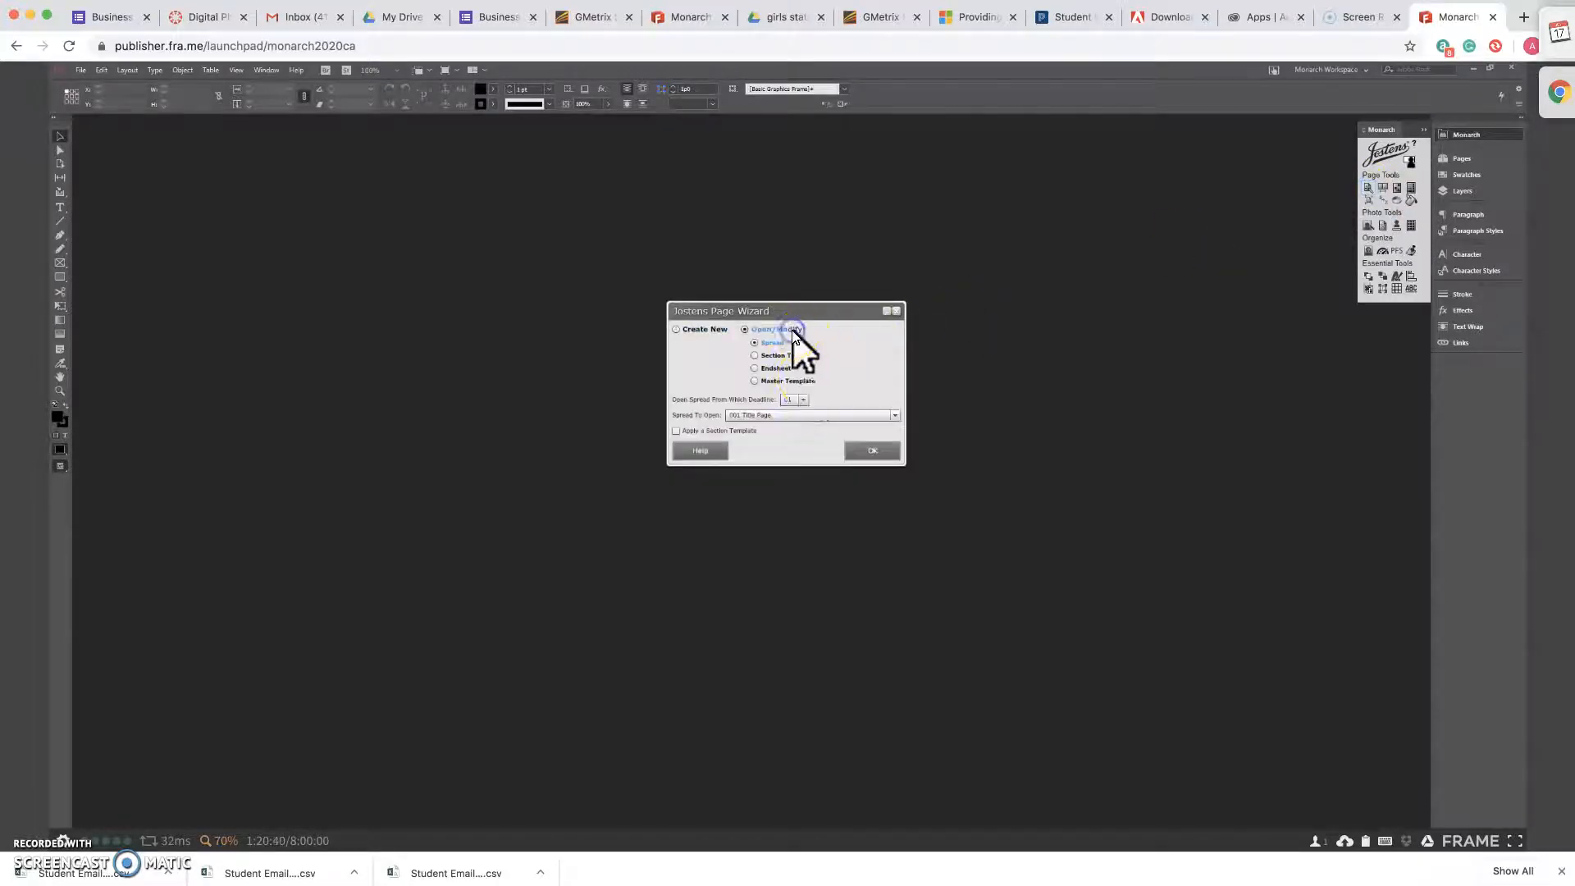
pyautogui.click(801, 399)
pyautogui.click(892, 415)
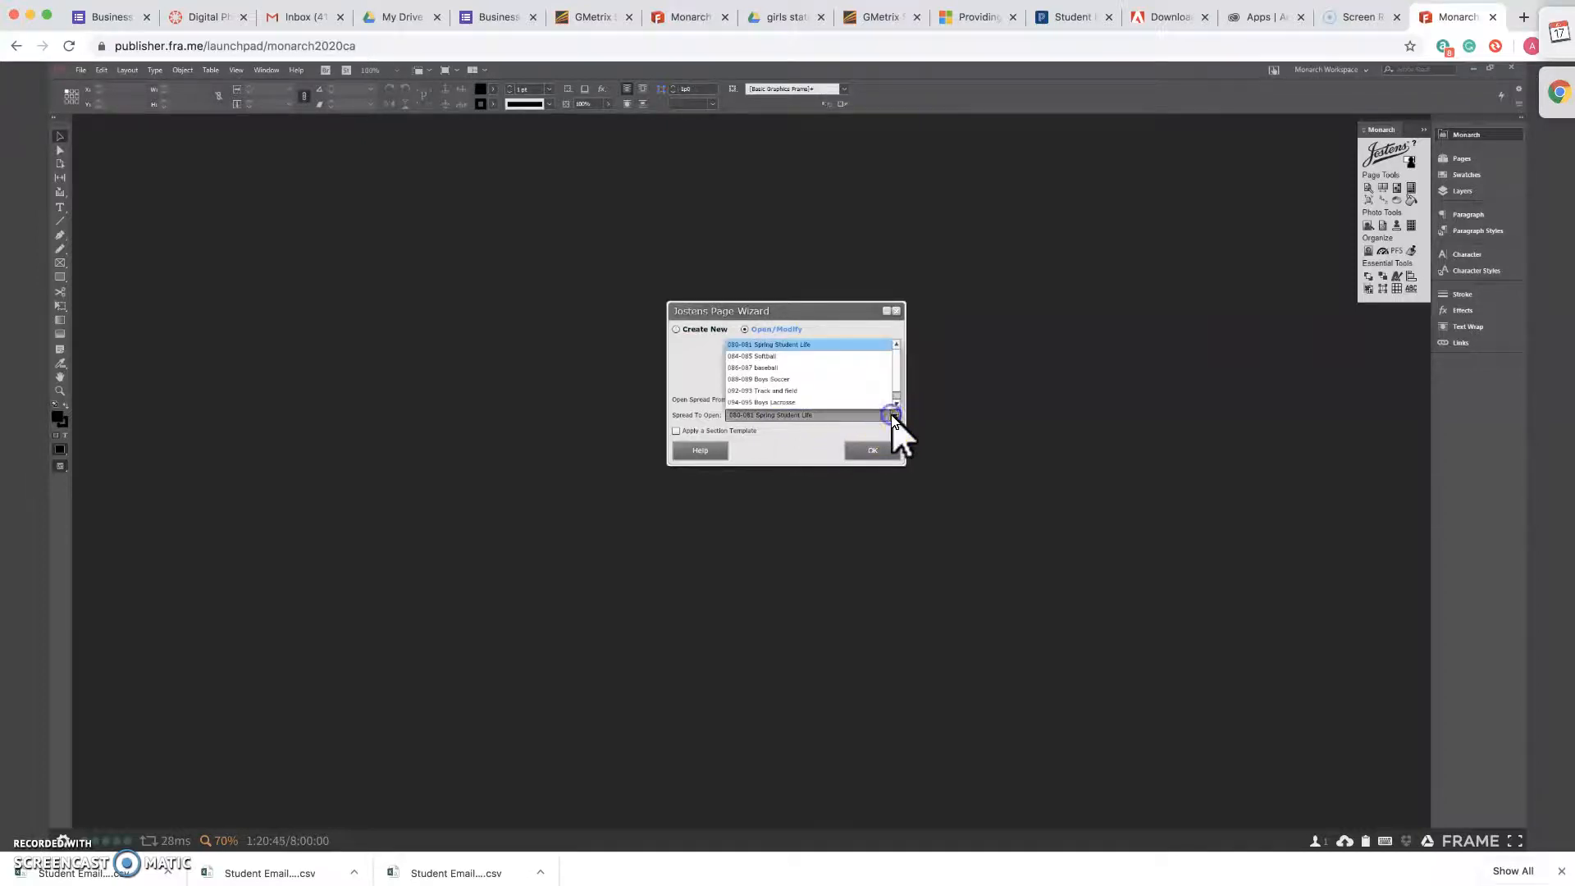
pyautogui.moveTo(898, 376)
pyautogui.mouseDown()
pyautogui.moveTo(896, 399)
pyautogui.moveTo(900, 356)
pyautogui.mouseUp()
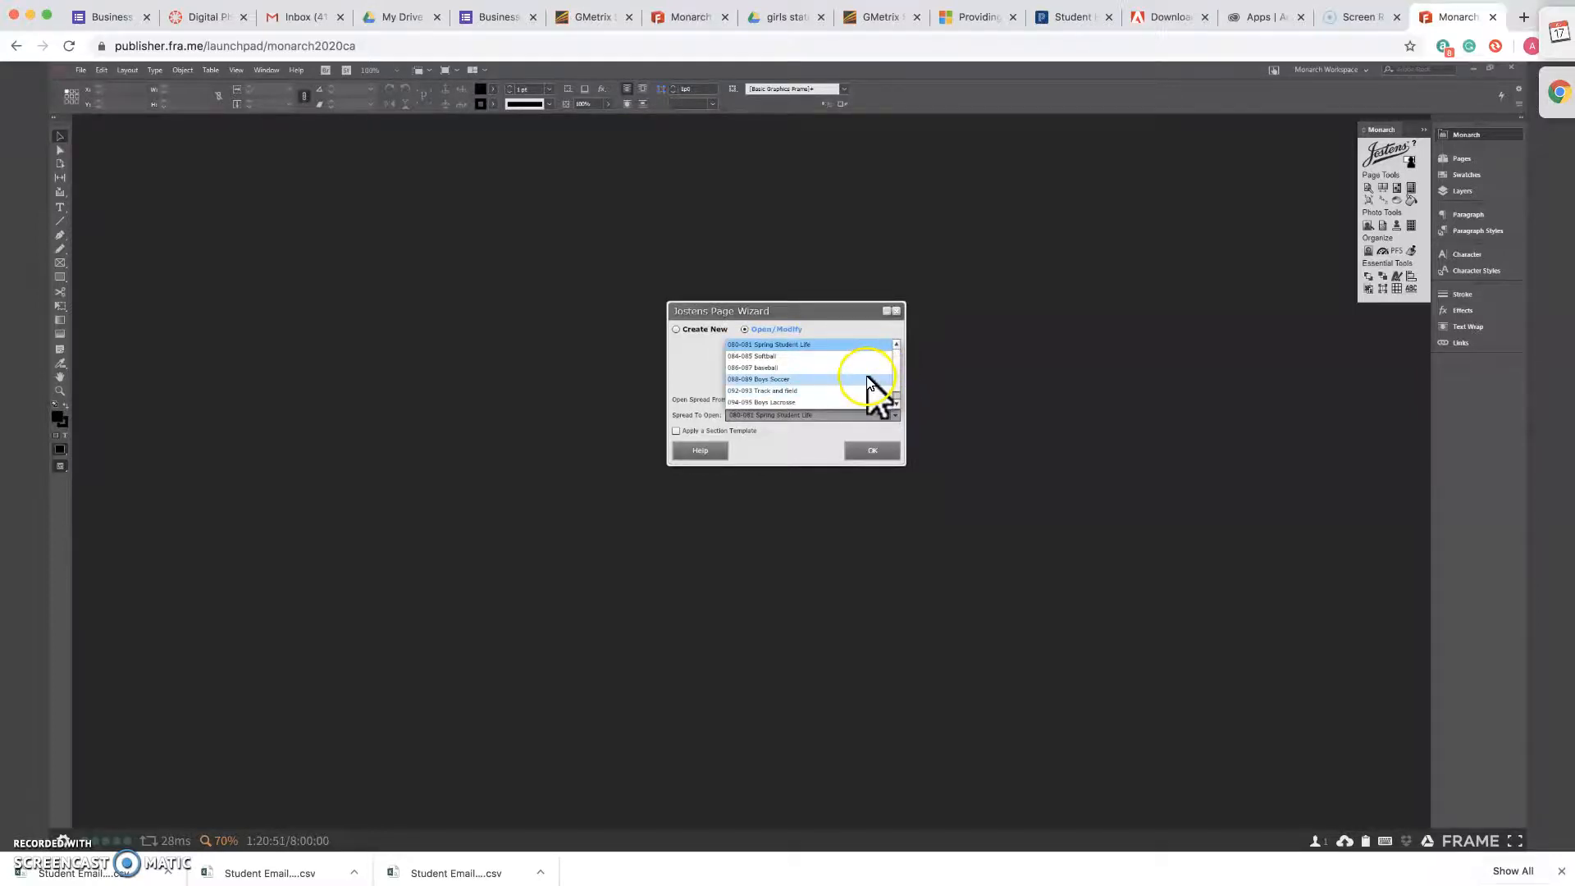
pyautogui.click(868, 367)
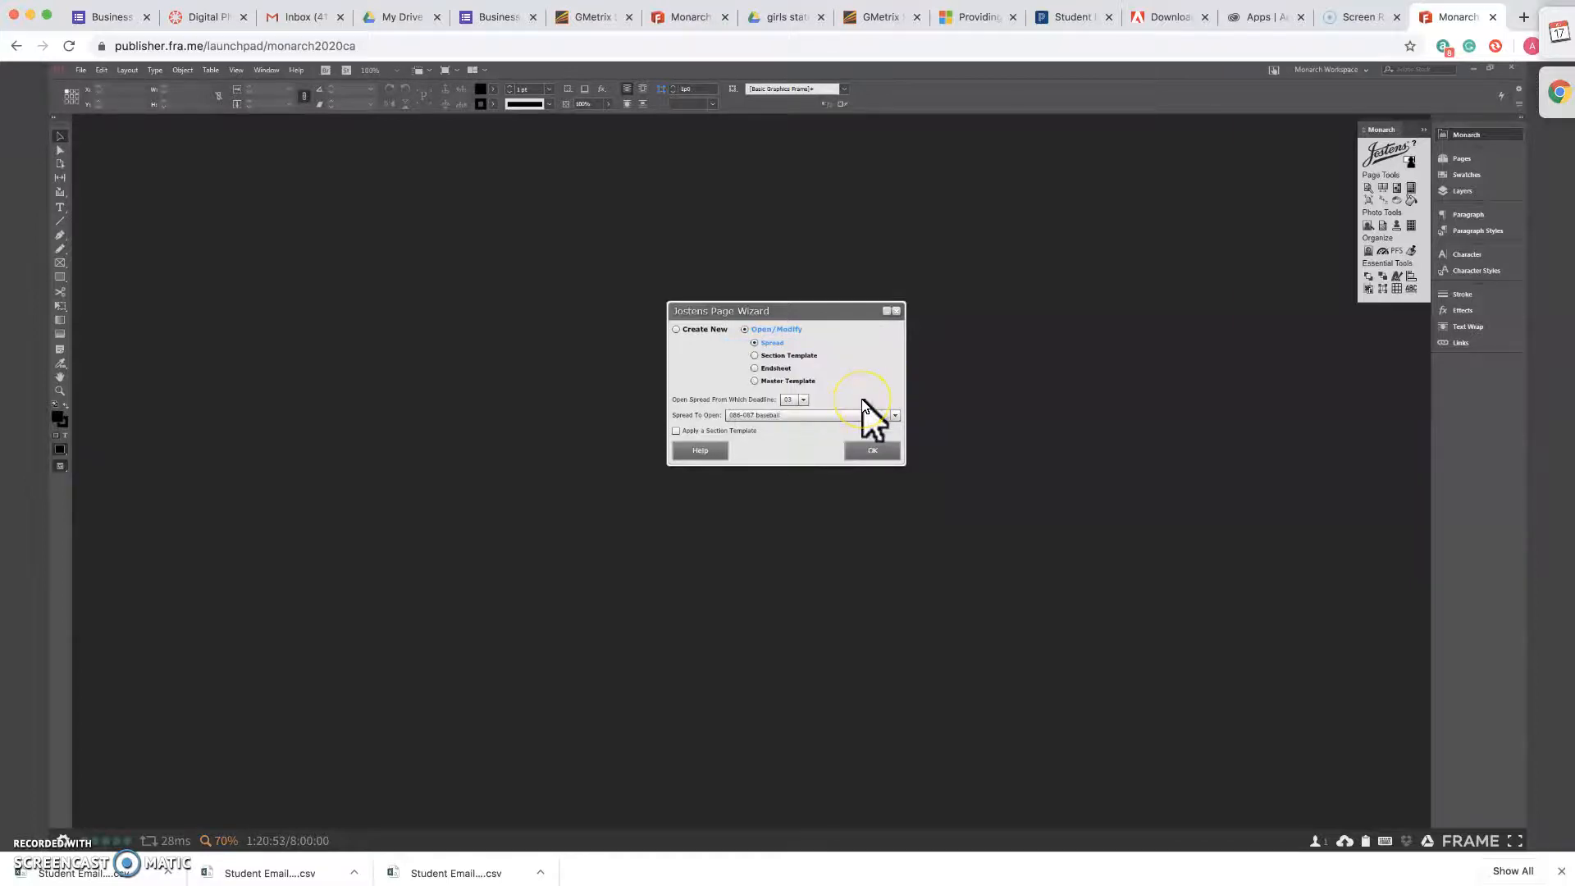
pyautogui.click(869, 457)
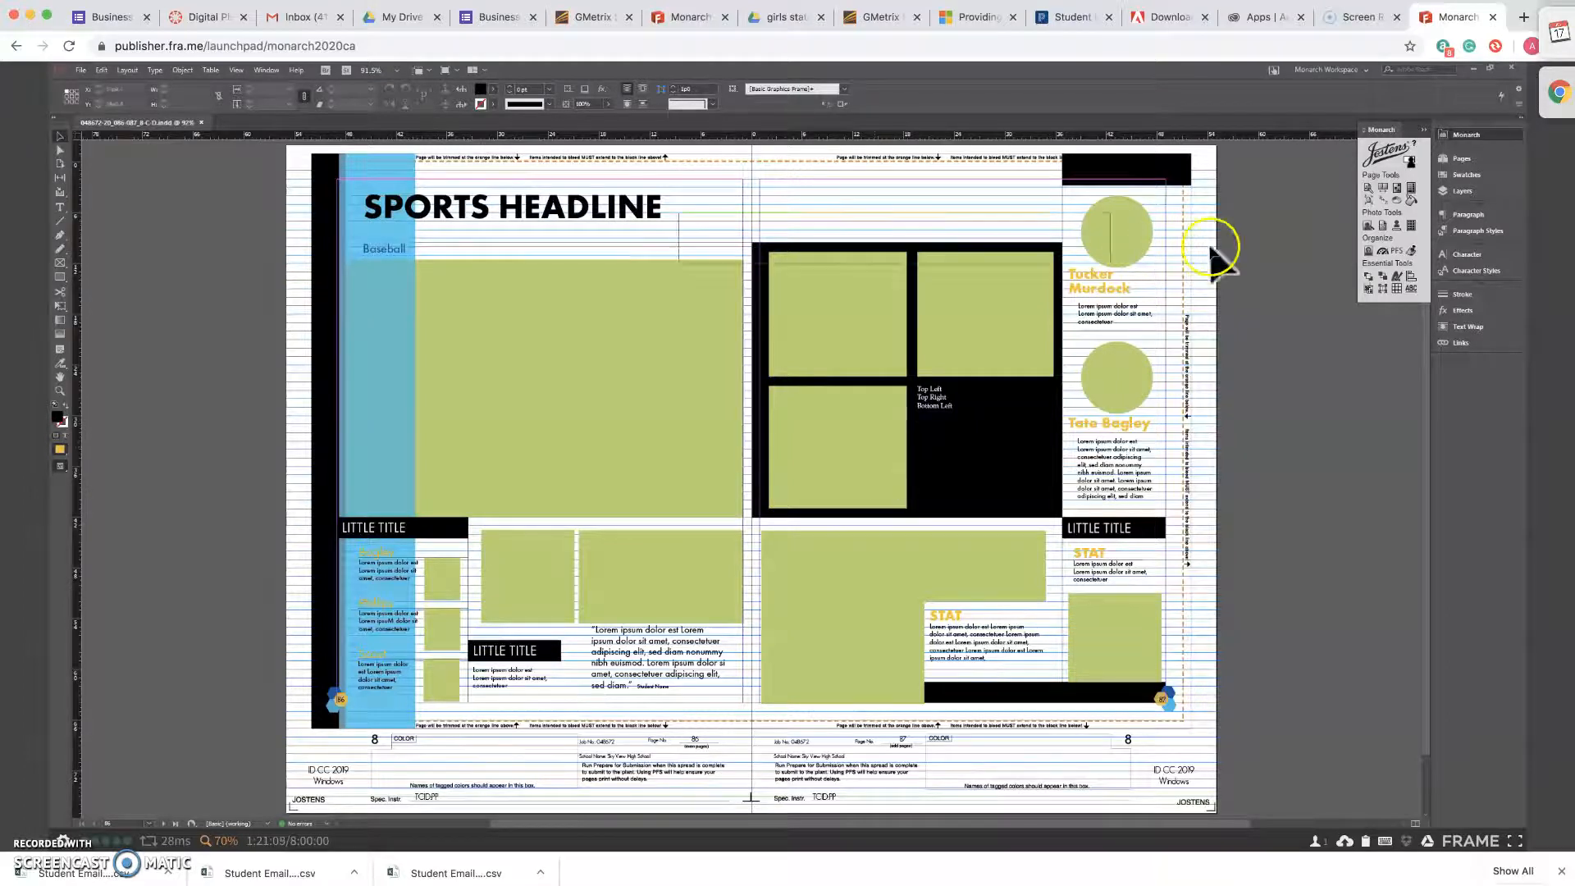
# In the Jostens Picture Placer, select the Baseball photo folder on GoogleDrive (F:) under 2019-2020 Yearbook Photos, Sports, Spring.
pyautogui.click(1386, 221)
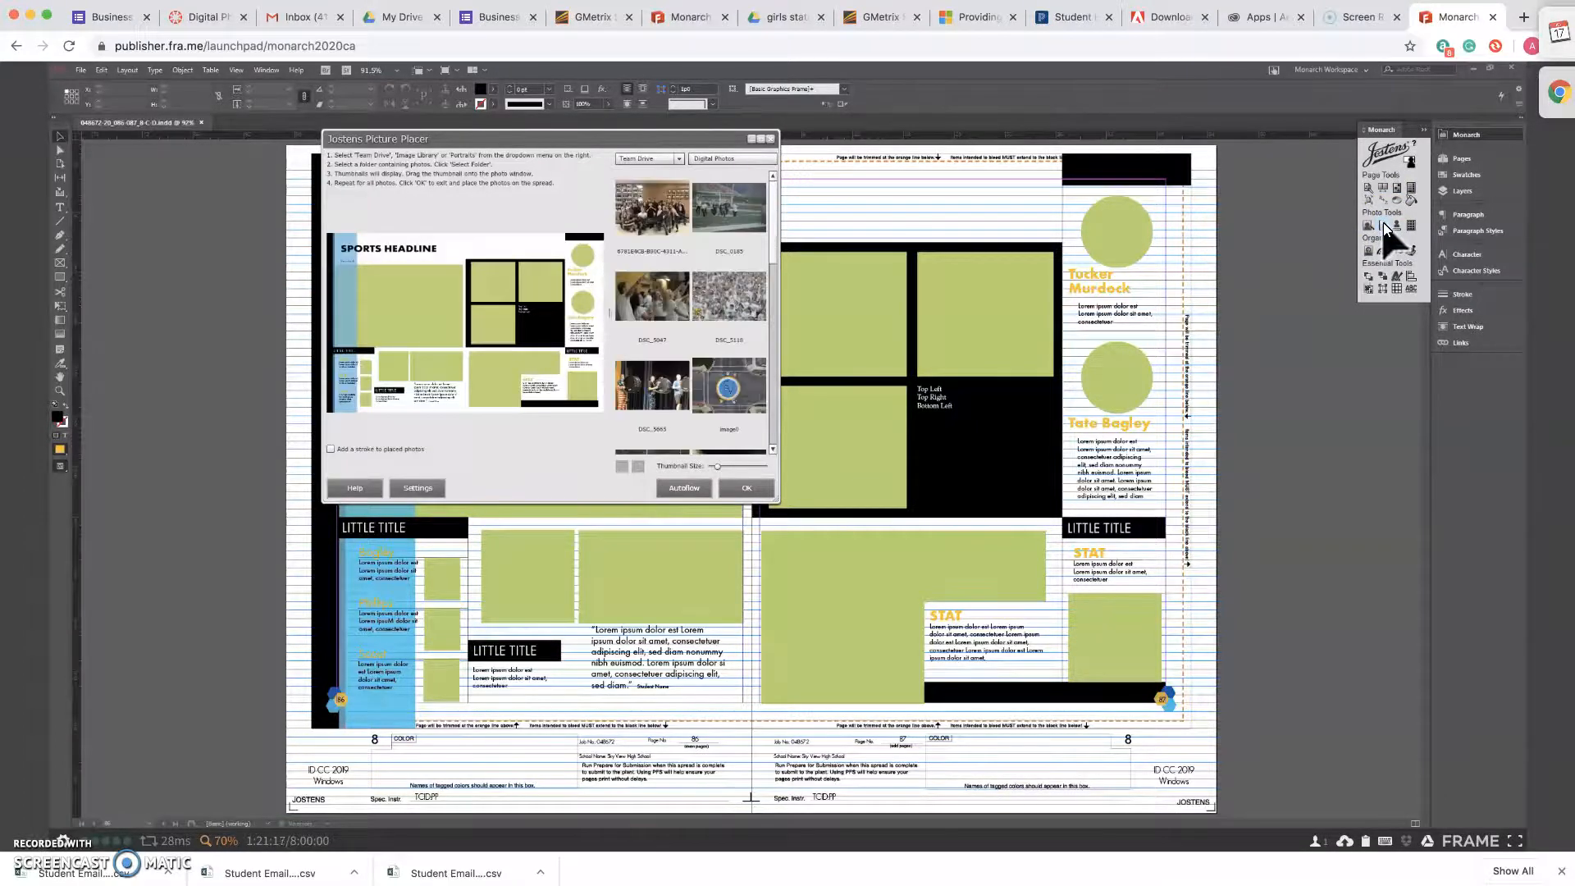
pyautogui.click(748, 160)
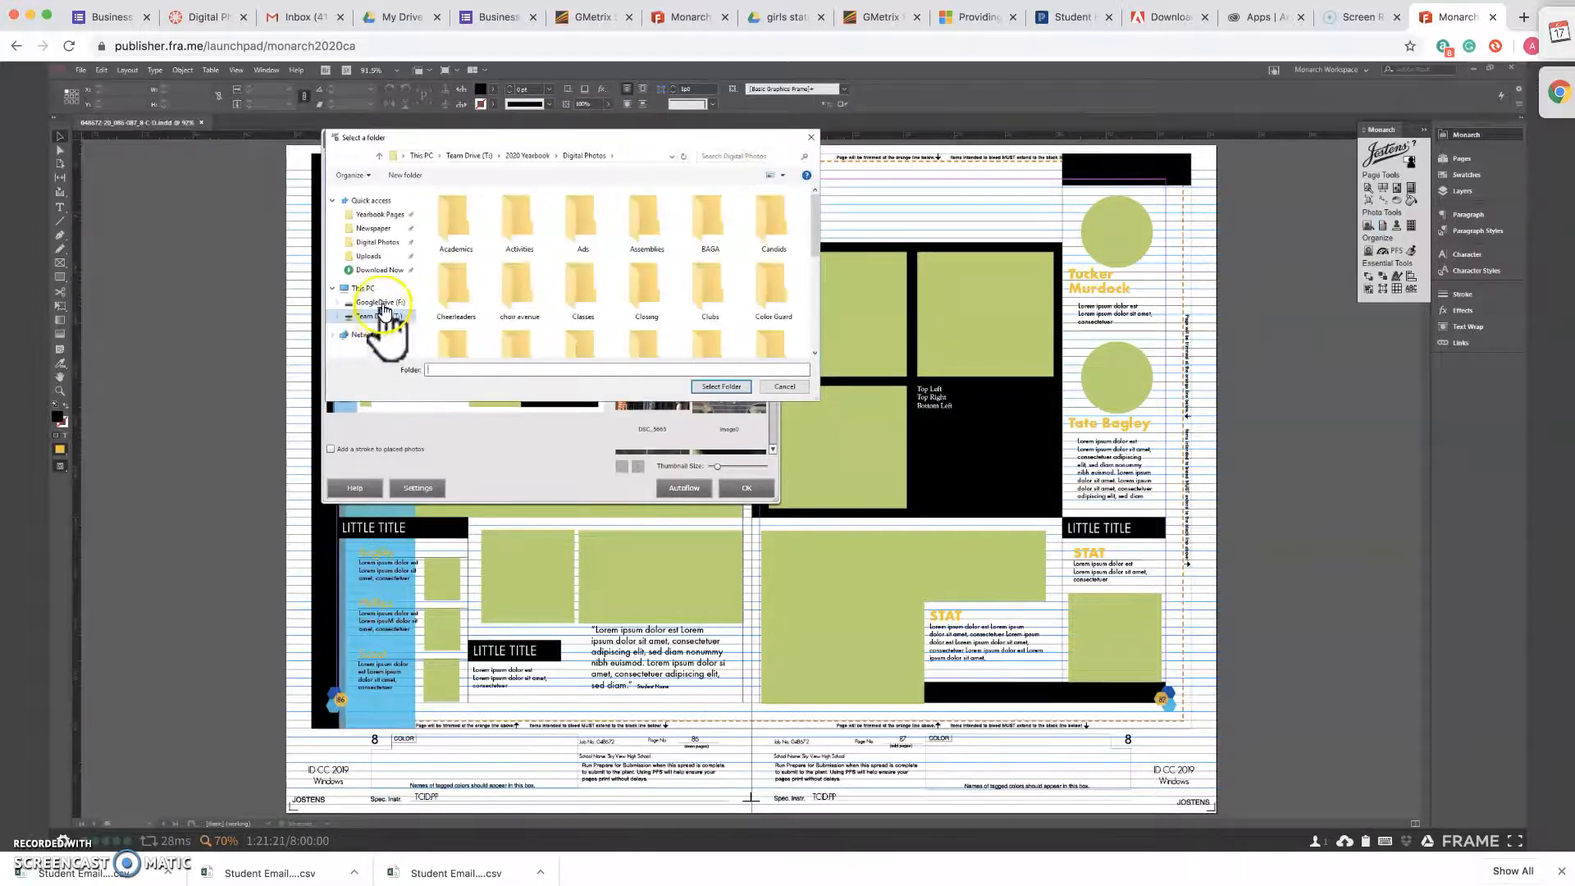
pyautogui.click(384, 304)
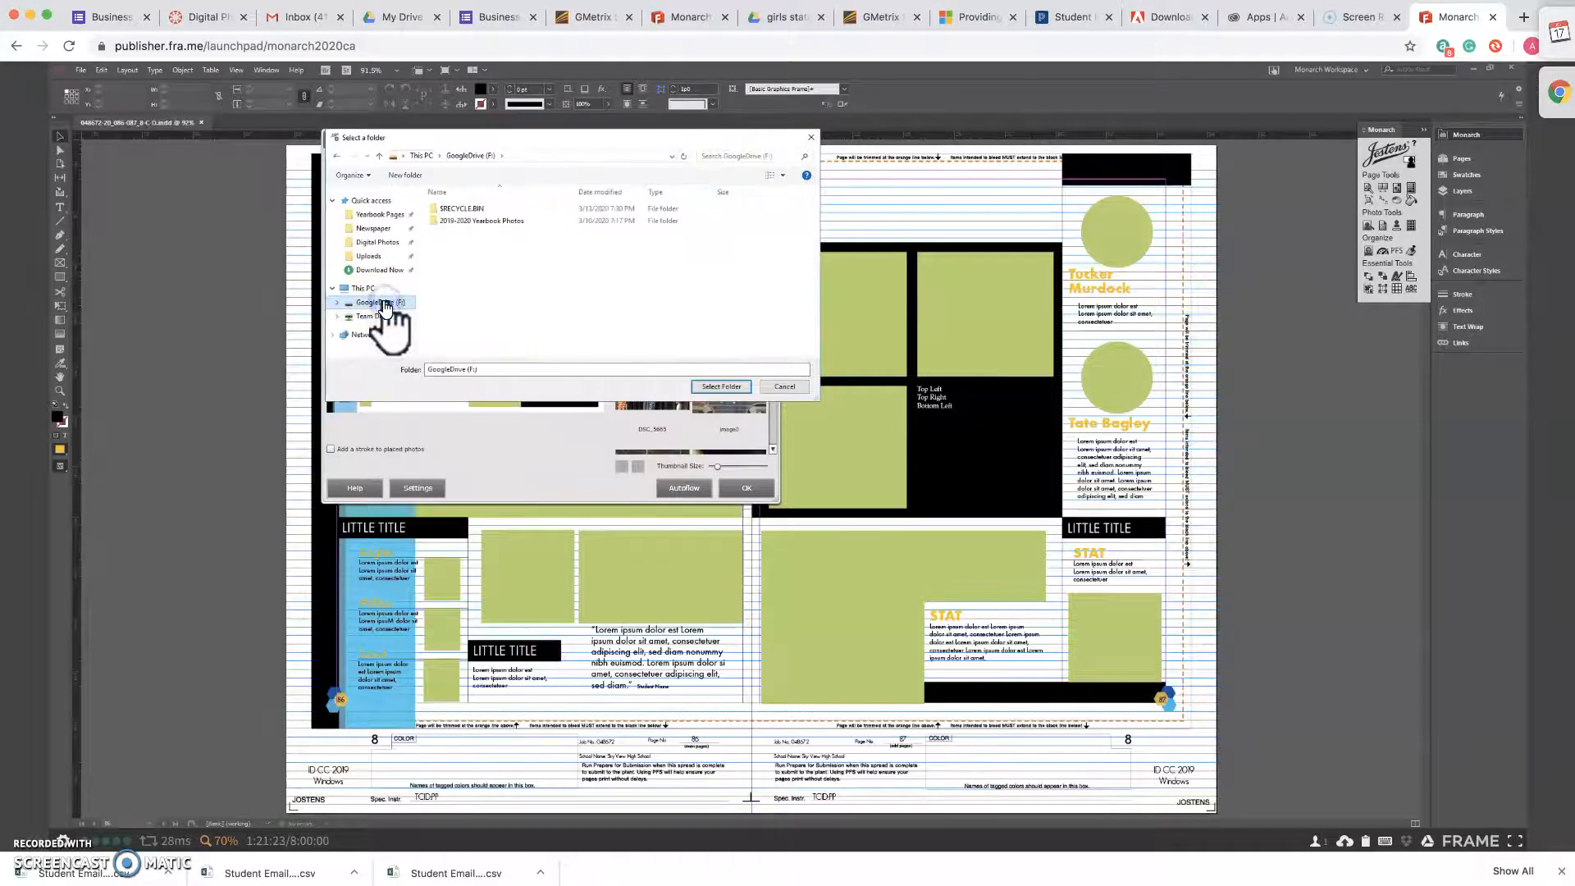
pyautogui.doubleClick(507, 222)
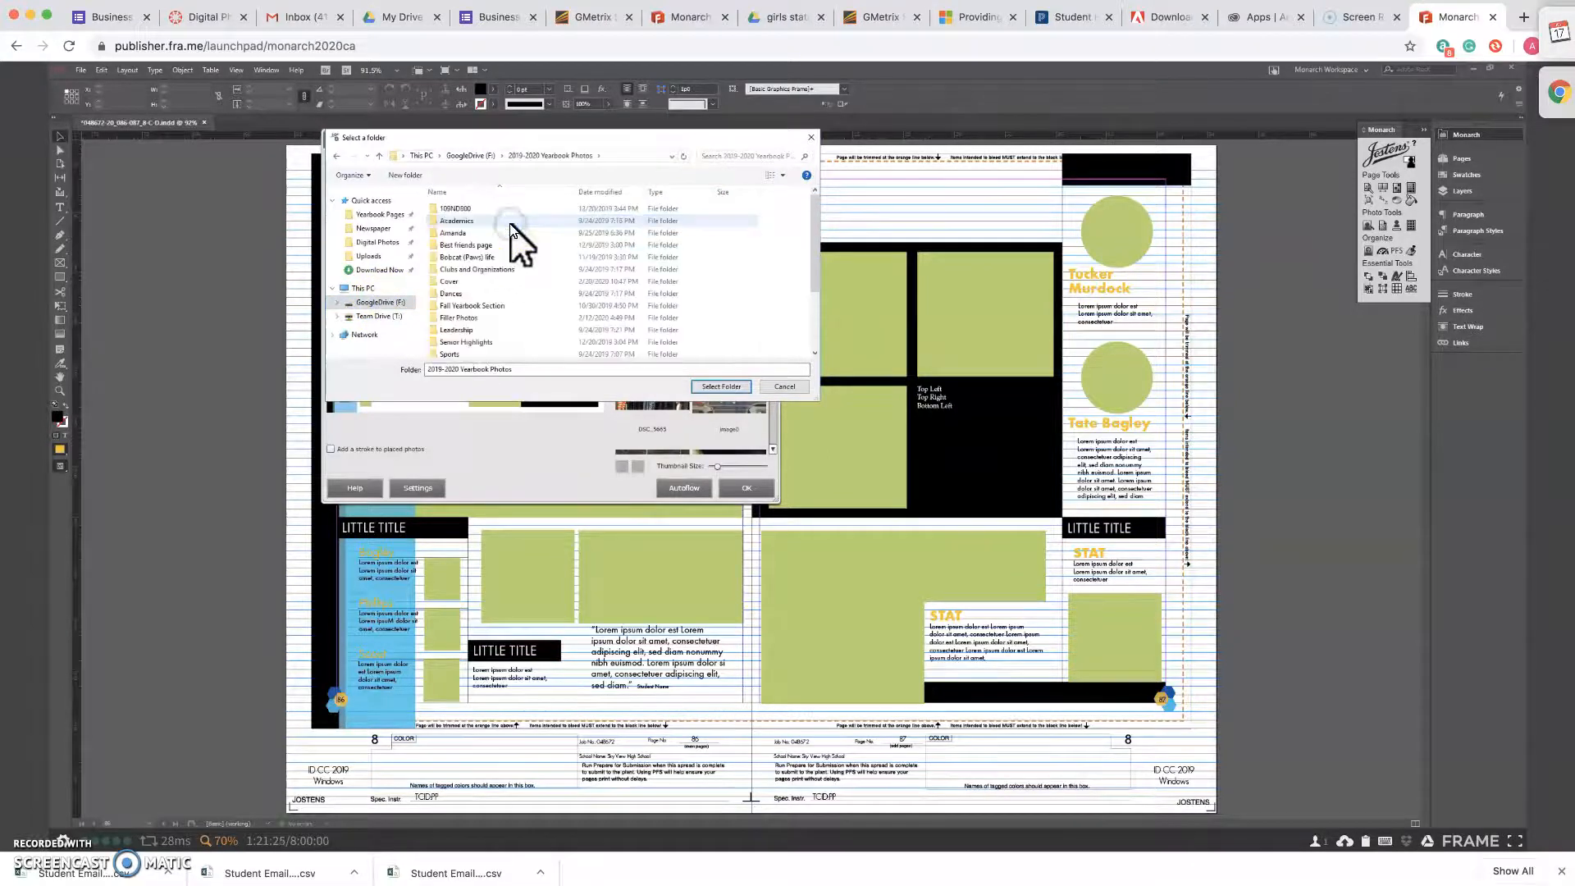
pyautogui.doubleClick(476, 355)
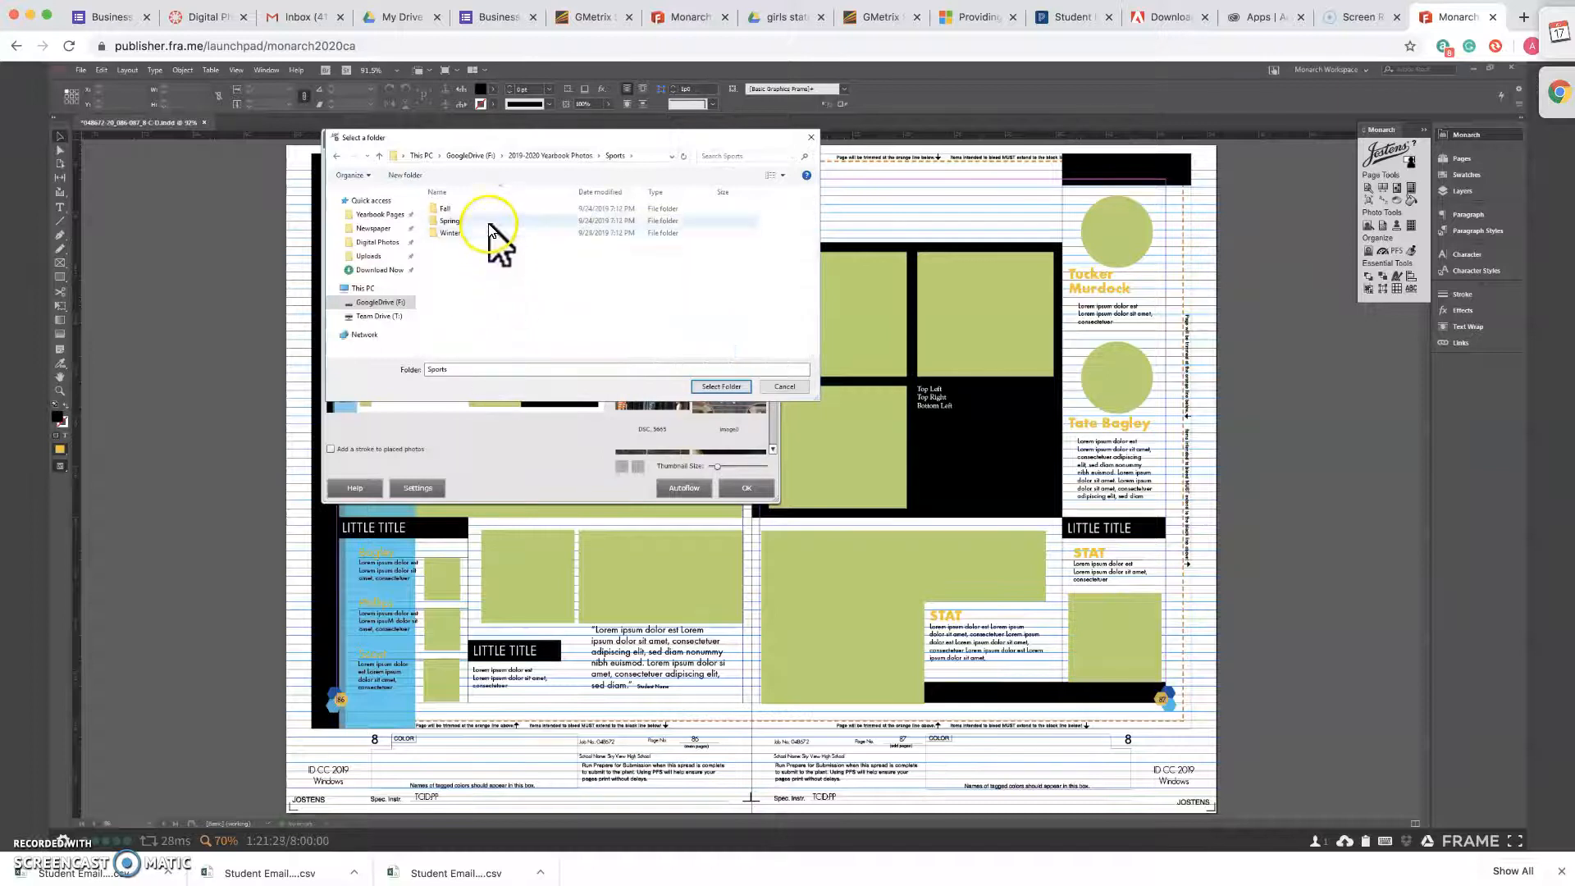
pyautogui.doubleClick(491, 222)
pyautogui.click(491, 211)
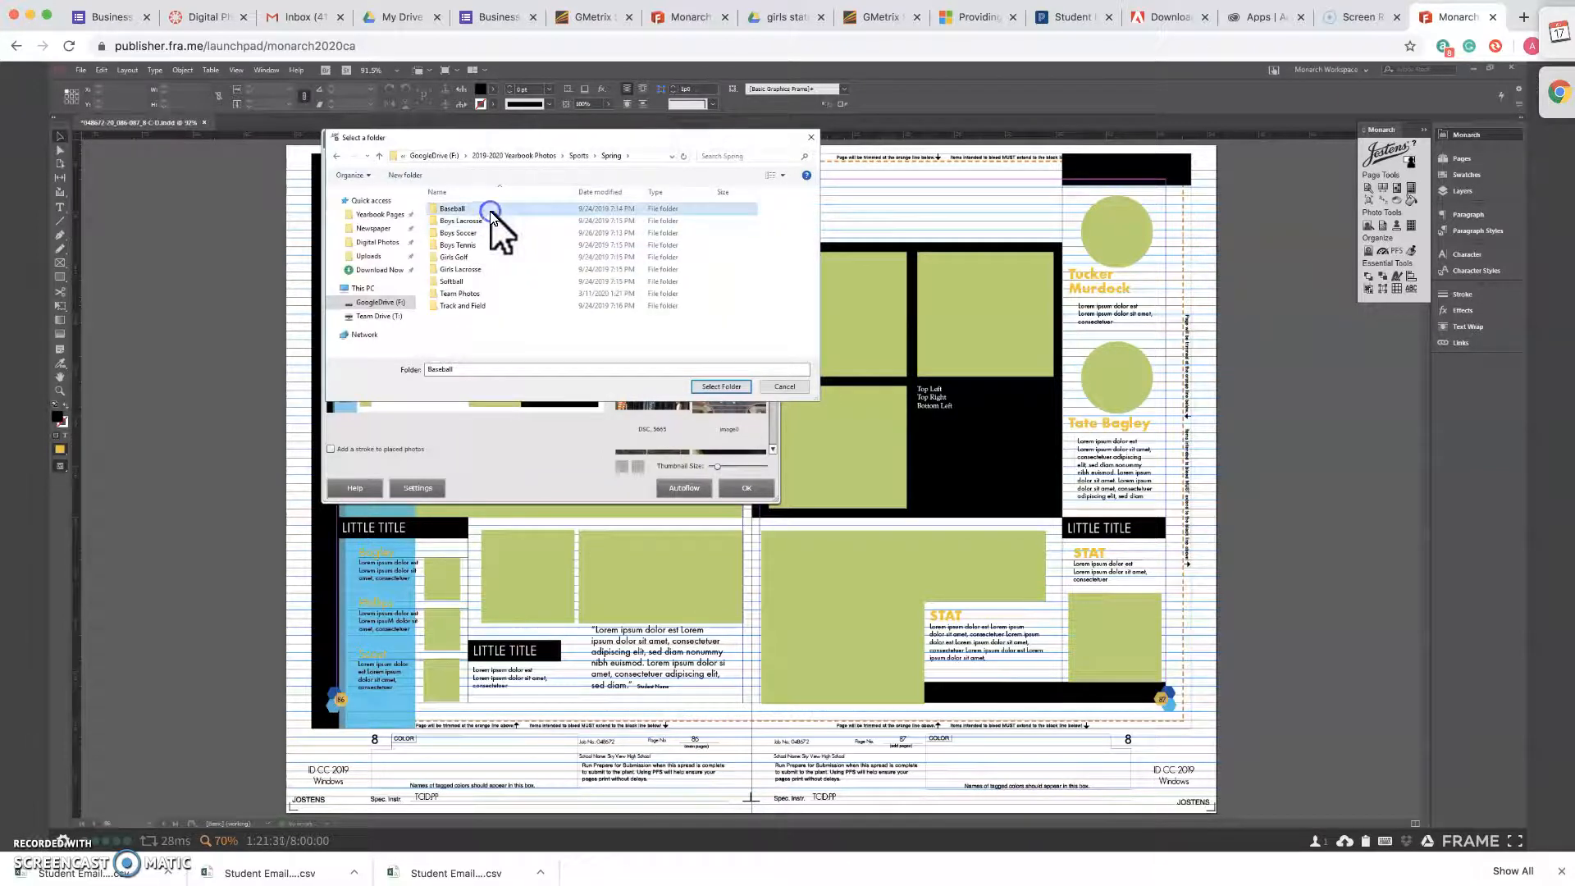
pyautogui.click(725, 386)
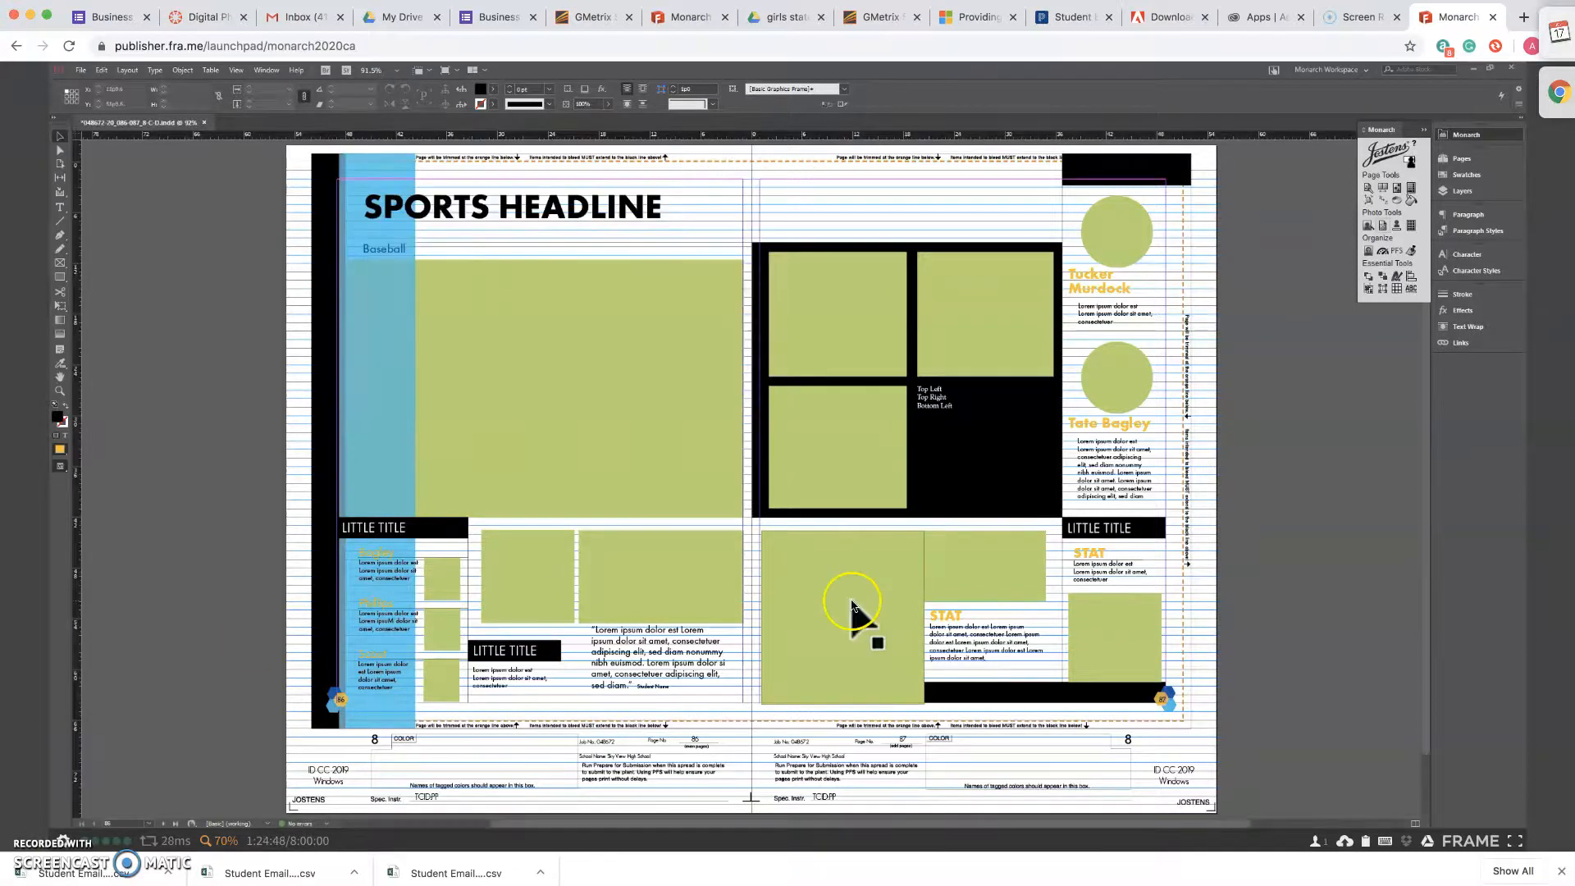
pyautogui.hscroll(-5, 851, 611)
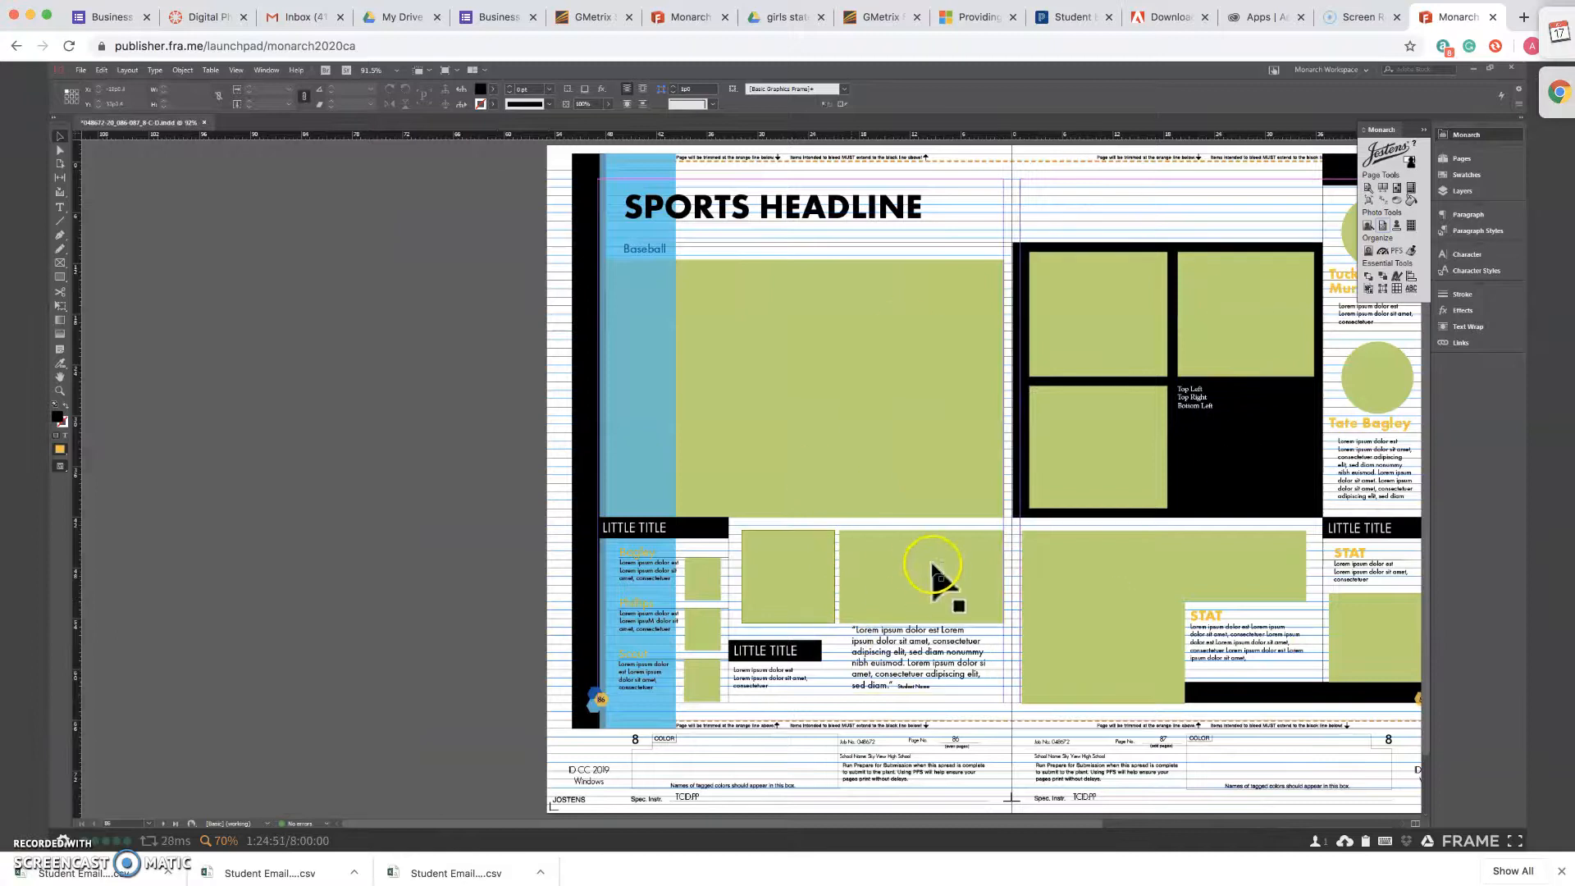